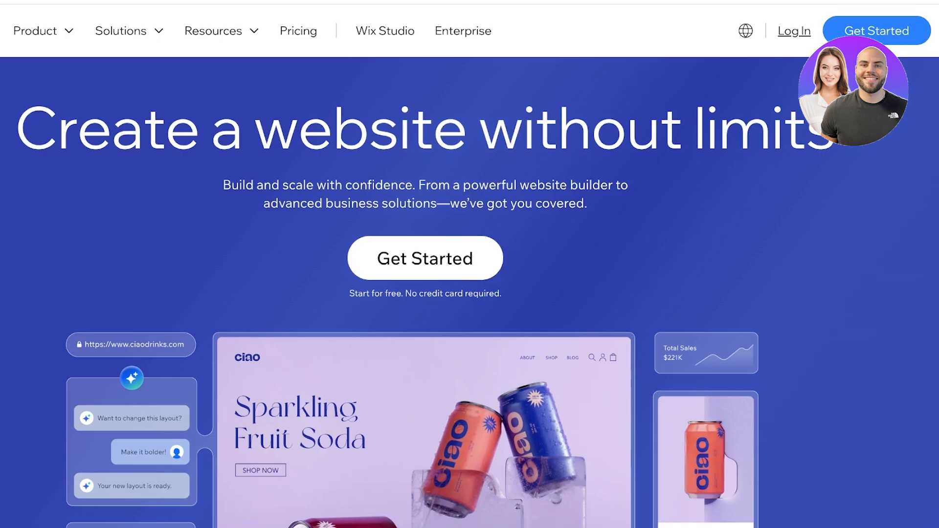
Step: Sign up or log in to Wix, skip the phone number, and reach the Sites page
{"action": "left_click", "coordinate": [877, 31]}
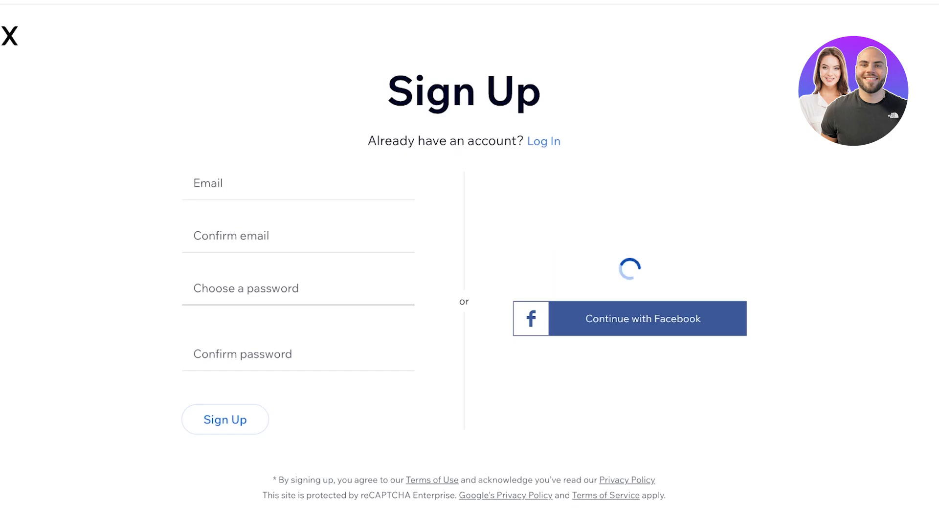
{"action": "left_click", "coordinate": [537, 395]}
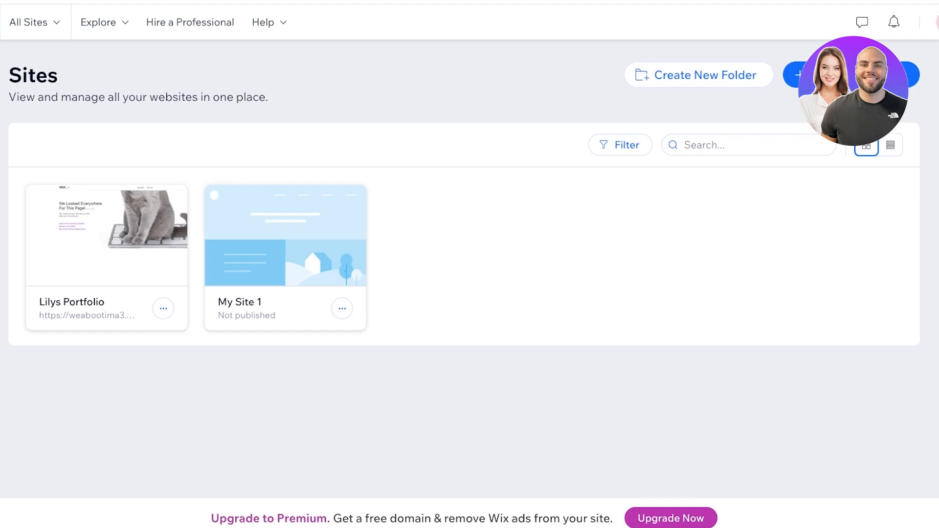
Step: Create a new site from the Sites page so My Site 2's dashboard loads
{"action": "left_click", "coordinate": [851, 75]}
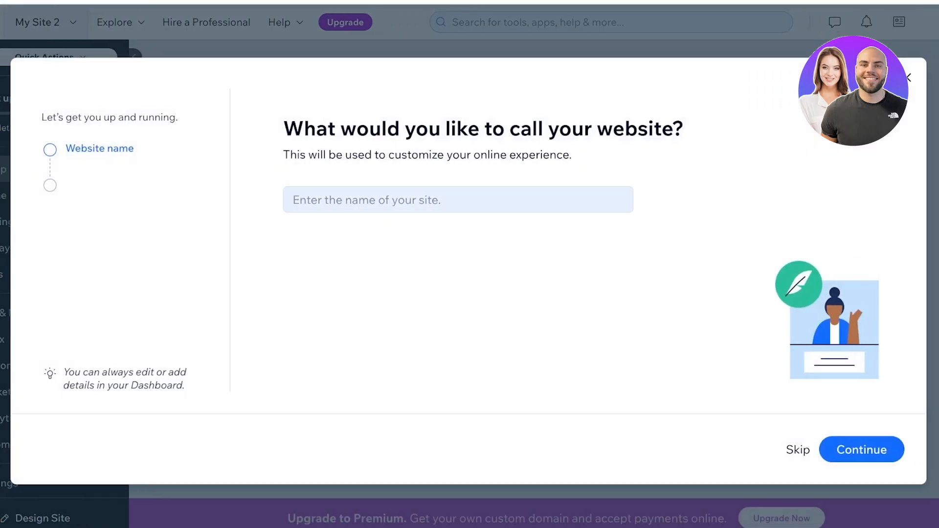
Step: Enter the owner's name as the website name, replacing a first try of SPENCER, and submit it
{"action": "left_click", "coordinate": [458, 200]}
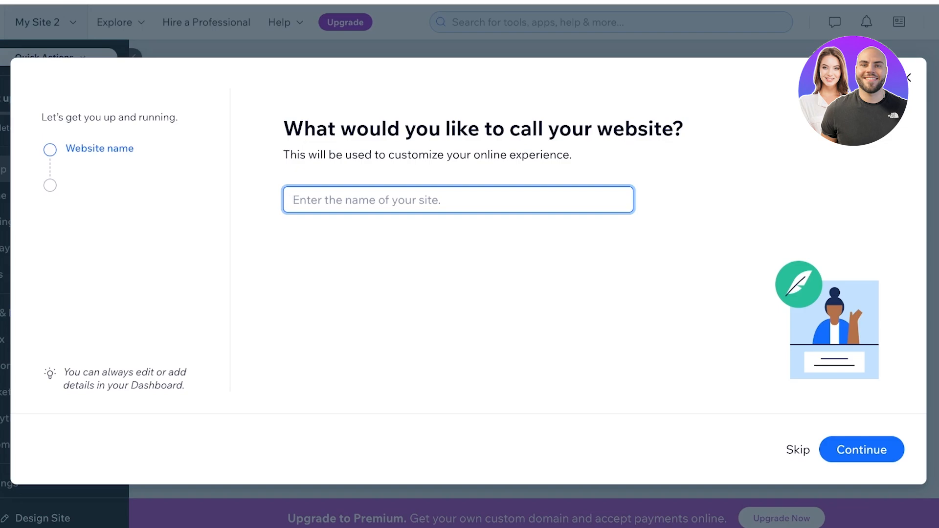
{"action": "type", "text": "S"}
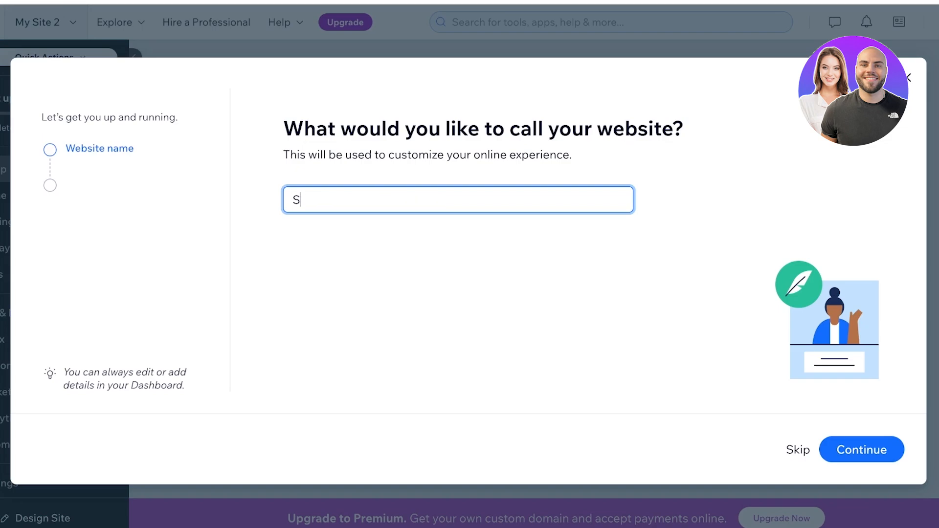
{"action": "key", "text": "BackSpace"}
{"action": "type", "text": "SPENCER"}
{"action": "key", "text": "ctrl+a"}
{"action": "type", "text": "SPENCER"}
{"action": "key", "text": "Return"}
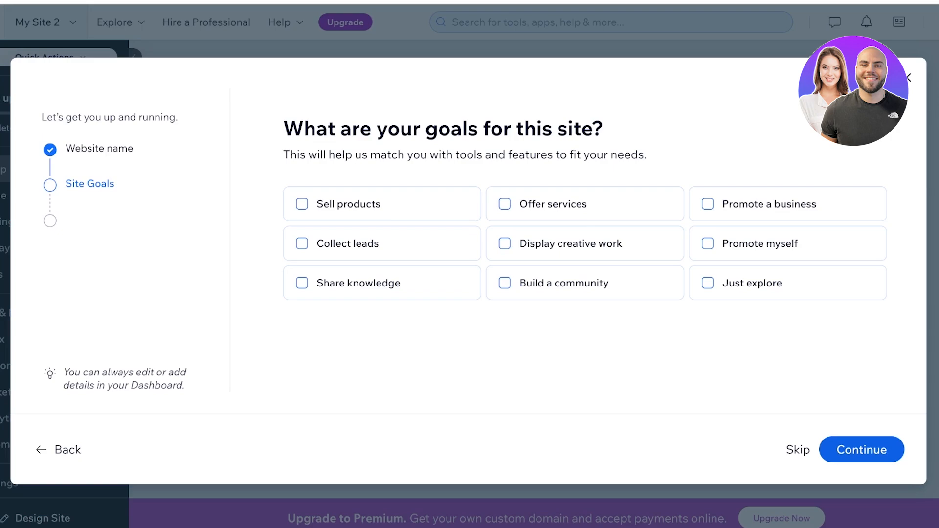
Step: Leave Promote myself as the only site goal and continue to the setup dashboard
{"action": "left_click", "coordinate": [339, 204]}
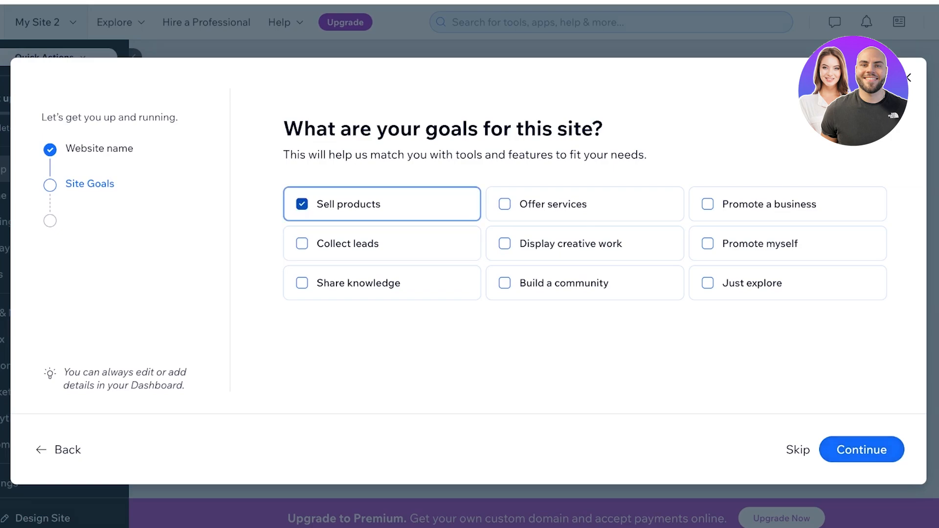
{"action": "left_click", "coordinate": [348, 204]}
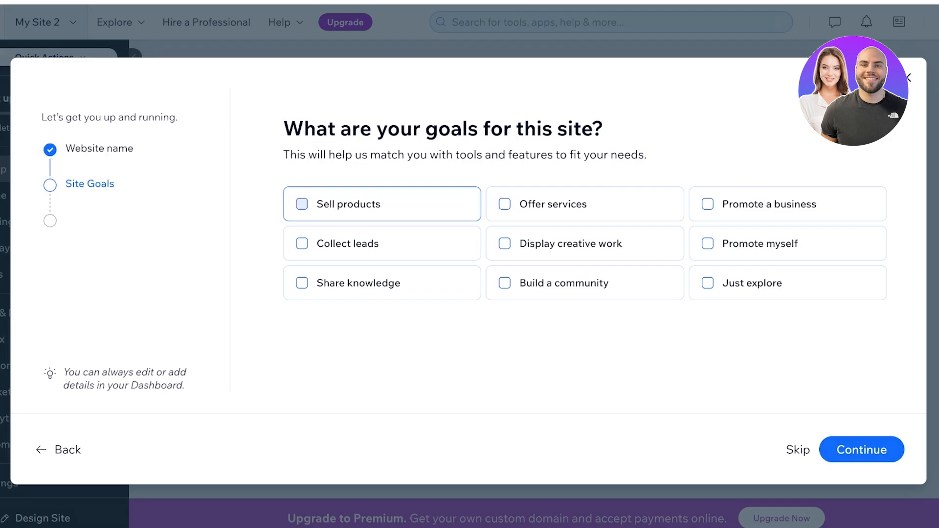
{"action": "left_click", "coordinate": [553, 204]}
{"action": "left_click", "coordinate": [553, 204]}
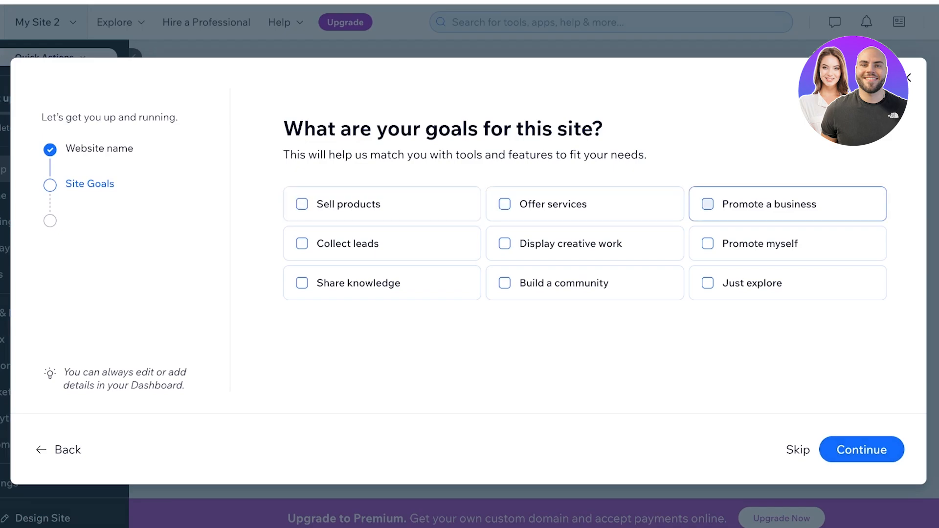
{"action": "left_click", "coordinate": [760, 243]}
{"action": "left_click", "coordinate": [861, 449]}
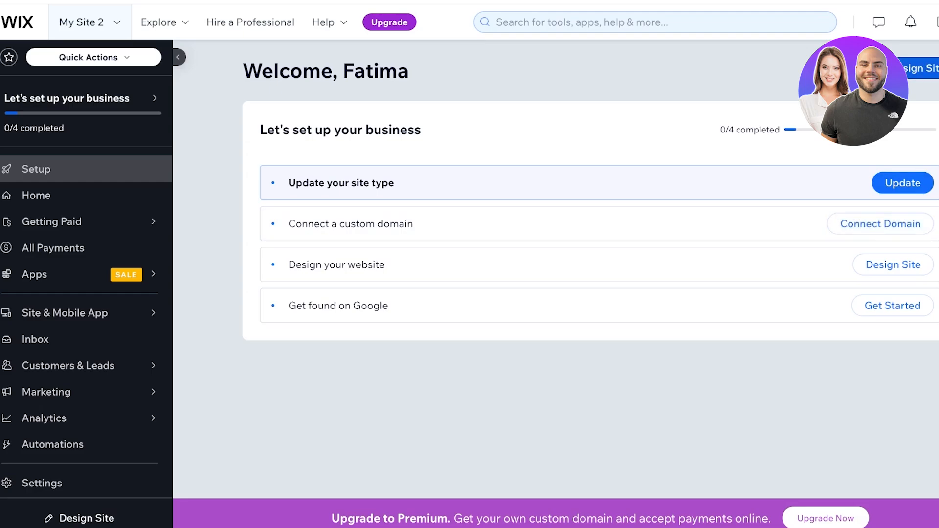
Step: Choose Design Site, then Pick a Template to reach the template gallery
{"action": "left_click", "coordinate": [922, 69]}
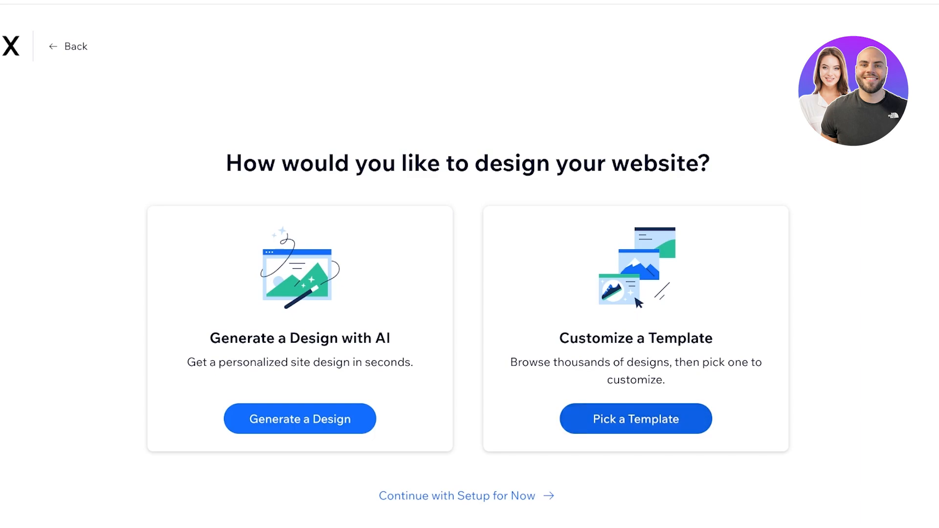
{"action": "left_click", "coordinate": [636, 420]}
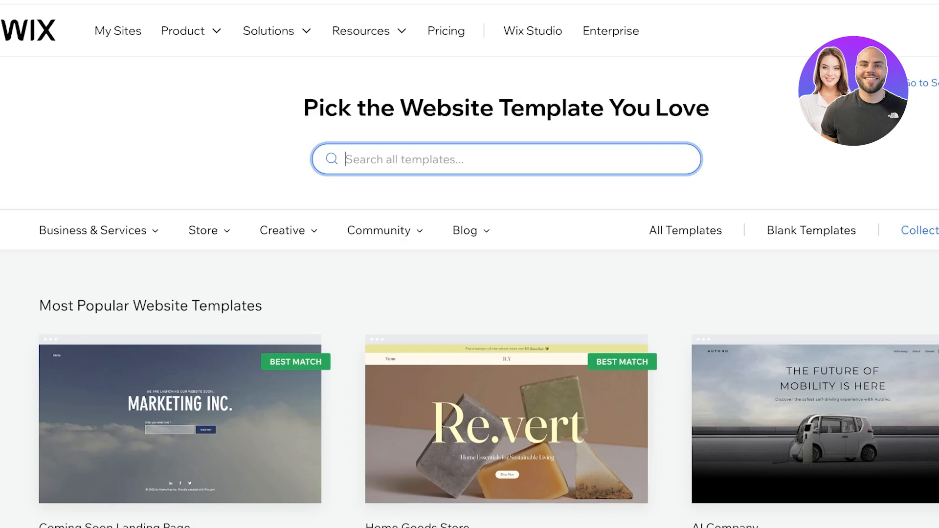
Step: Show All Website Templates and browse the Business & Services, Store, Creative, Community and Blog categories
{"action": "scroll", "coordinate": [507, 265], "scroll_direction": "down", "scroll_amount": 20}
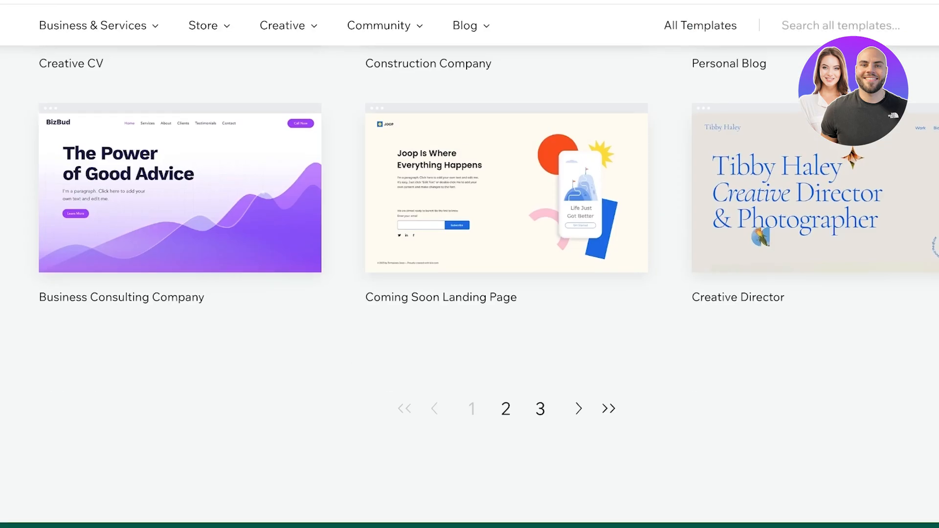
{"action": "scroll", "coordinate": [507, 264], "scroll_direction": "up", "scroll_amount": 20}
{"action": "scroll", "coordinate": [507, 264], "scroll_direction": "up", "scroll_amount": 4}
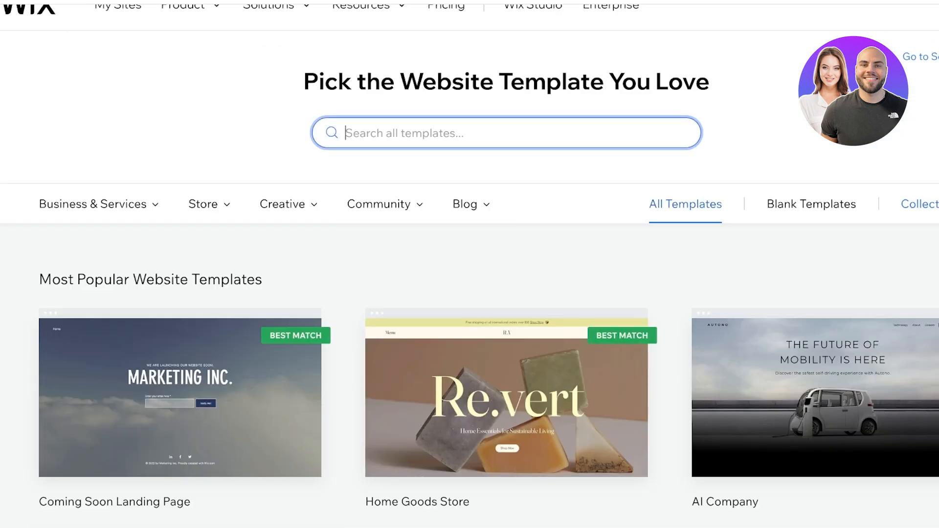
{"action": "left_click", "coordinate": [685, 204]}
{"action": "scroll", "coordinate": [832, 293], "scroll_direction": "down", "scroll_amount": 20}
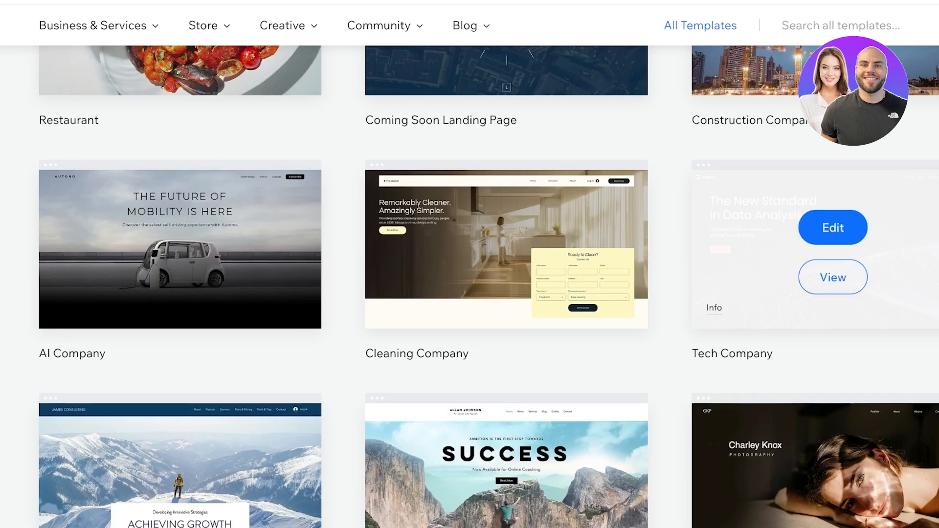
{"action": "scroll", "coordinate": [831, 293], "scroll_direction": "up", "scroll_amount": 18}
{"action": "scroll", "coordinate": [831, 386], "scroll_direction": "up", "scroll_amount": 5}
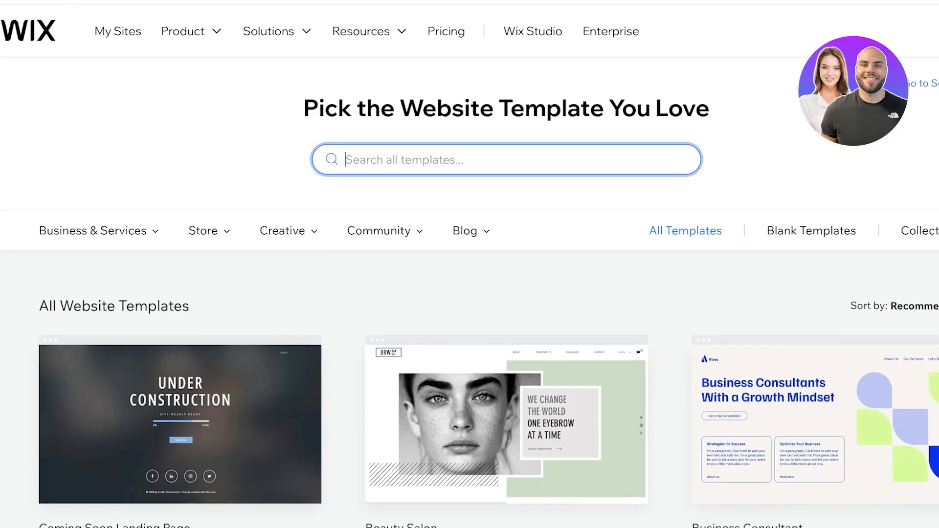
{"action": "mouse_move", "coordinate": [98, 230]}
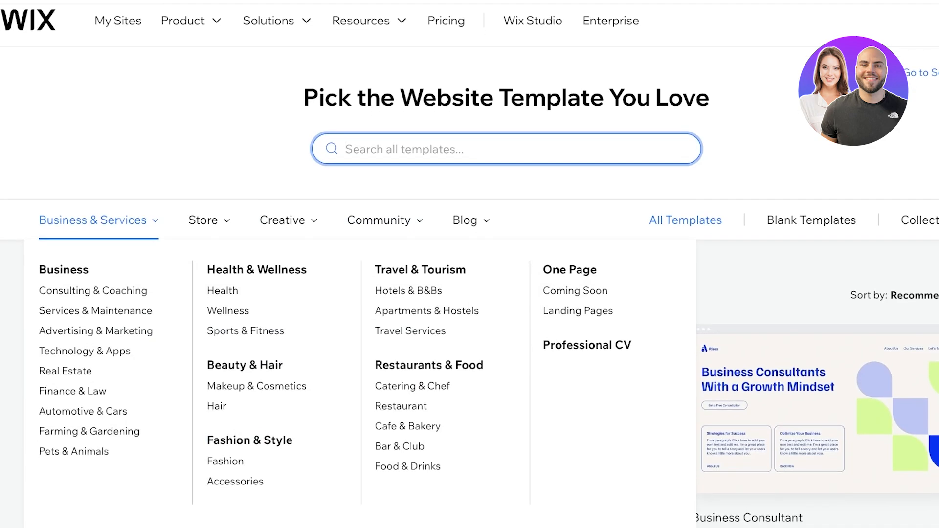
{"action": "mouse_move", "coordinate": [210, 220]}
{"action": "mouse_move", "coordinate": [287, 220]}
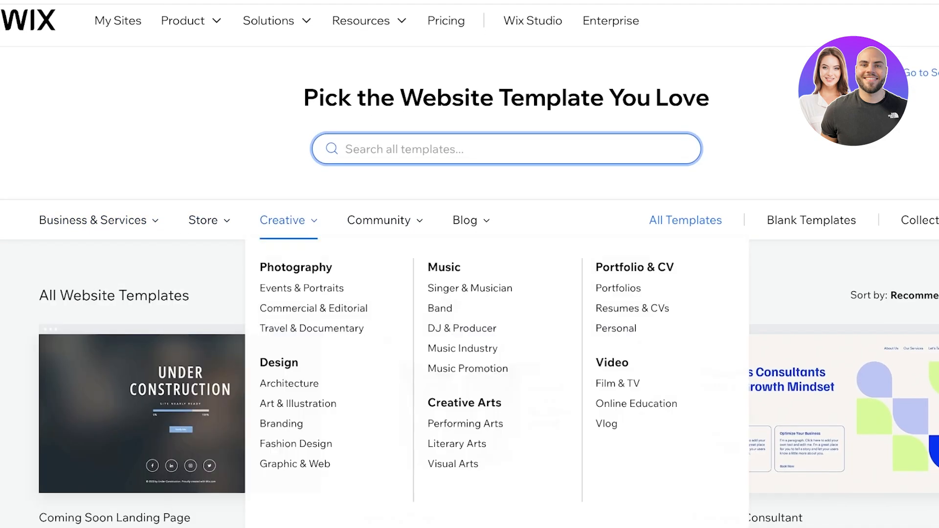
{"action": "mouse_move", "coordinate": [379, 220]}
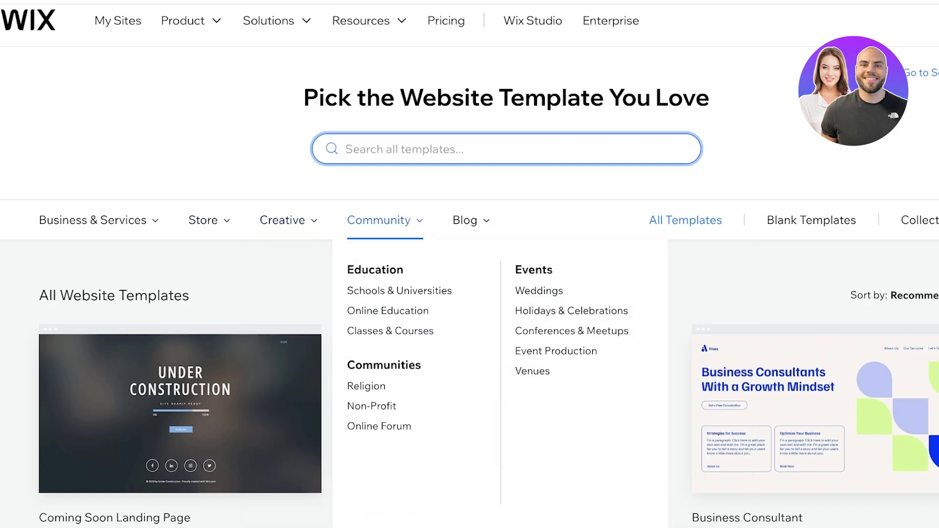
{"action": "mouse_move", "coordinate": [471, 220]}
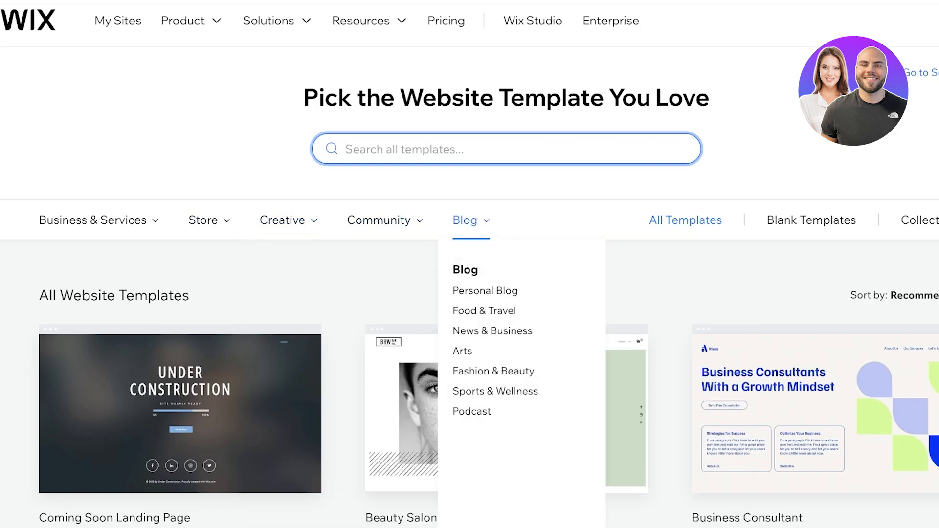
{"action": "mouse_move", "coordinate": [98, 220]}
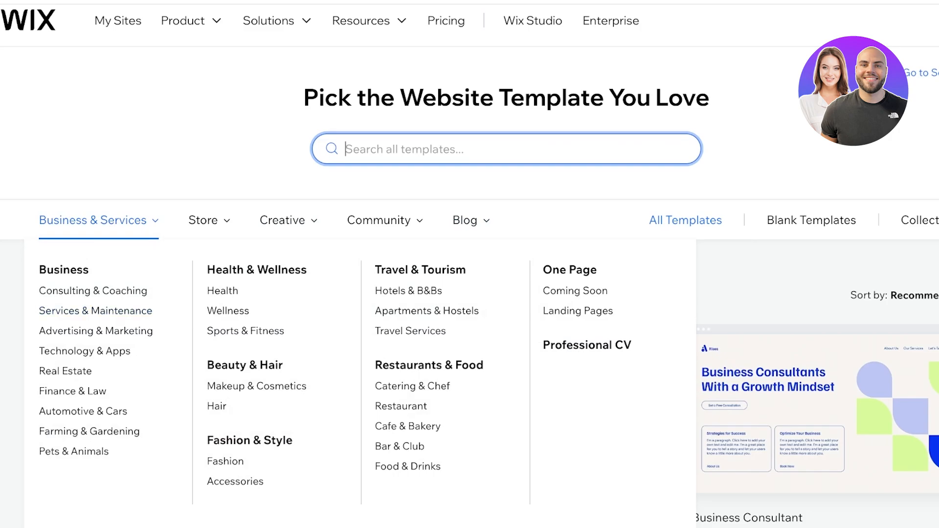
Step: Filter to Fashion & Style templates and edit the Fashion Blog template
{"action": "left_click", "coordinate": [250, 440]}
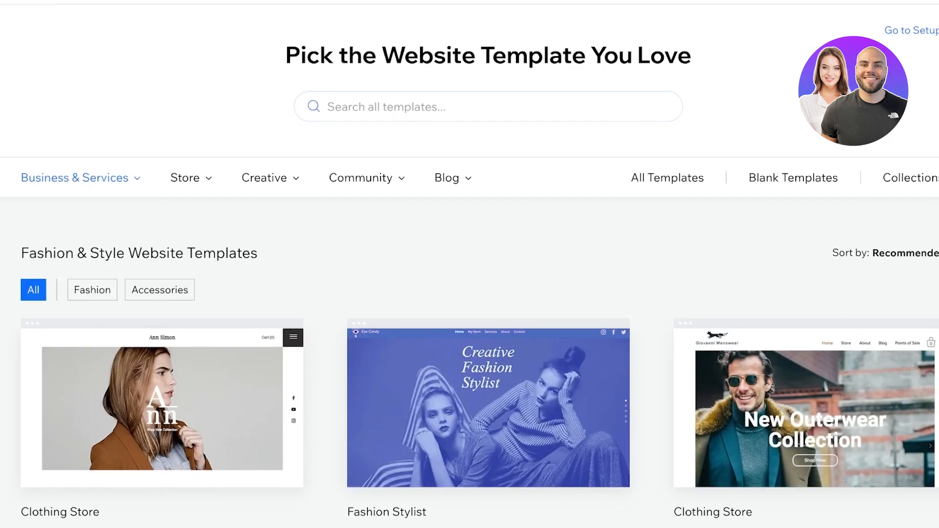
{"action": "scroll", "coordinate": [482, 364], "scroll_direction": "down", "scroll_amount": 2}
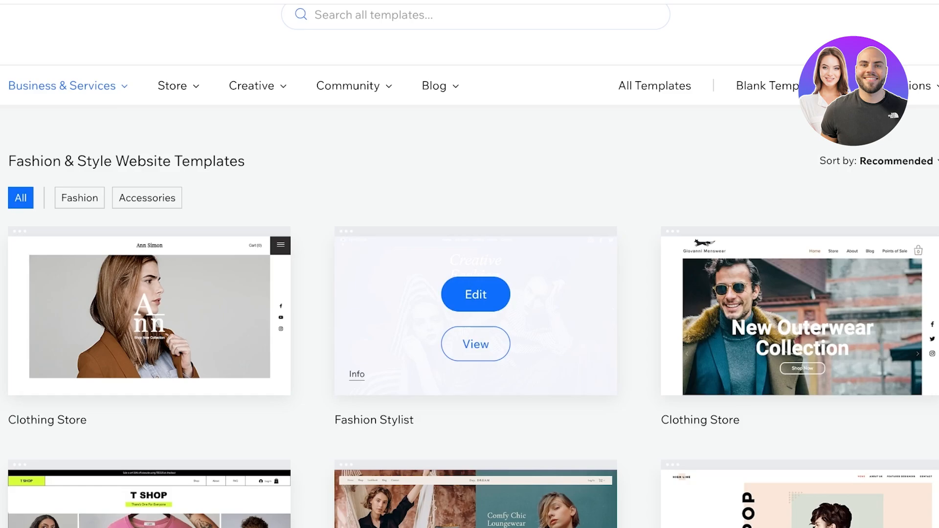
{"action": "scroll", "coordinate": [470, 294], "scroll_direction": "down", "scroll_amount": 6}
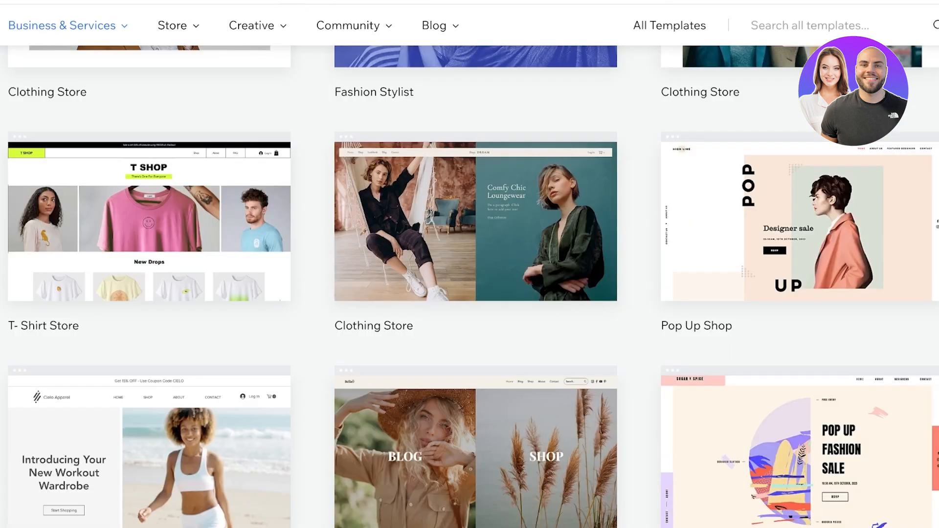
{"action": "scroll", "coordinate": [469, 286], "scroll_direction": "down", "scroll_amount": 9}
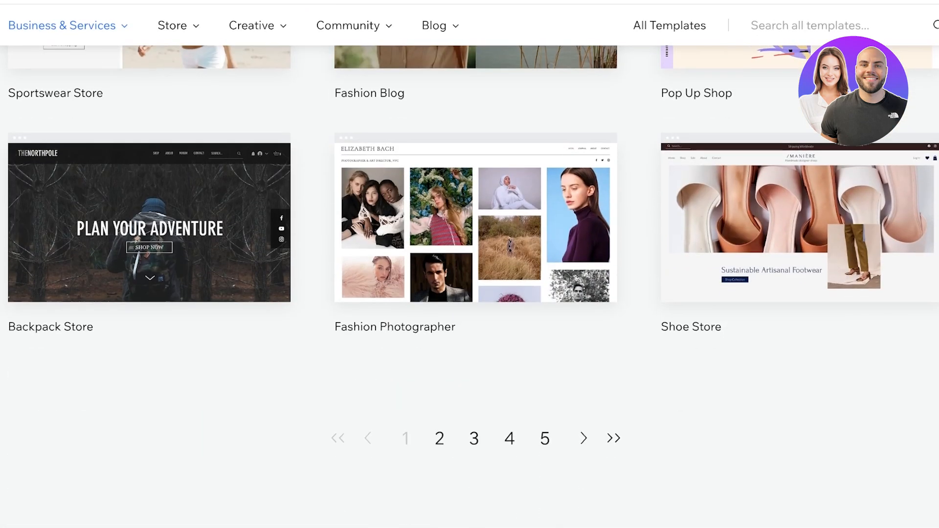
{"action": "scroll", "coordinate": [803, 431], "scroll_direction": "up", "scroll_amount": 4}
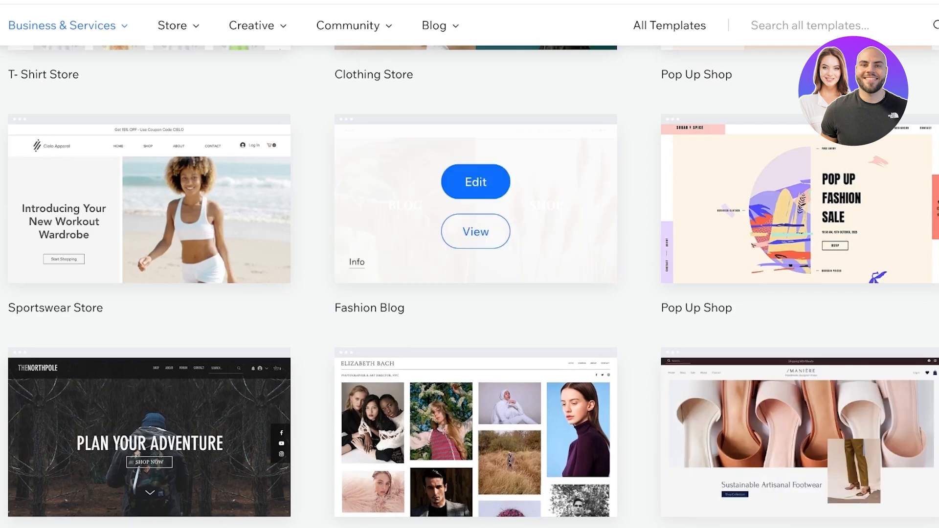
{"action": "scroll", "coordinate": [469, 284], "scroll_direction": "down", "scroll_amount": 1}
{"action": "scroll", "coordinate": [476, 220], "scroll_direction": "up", "scroll_amount": 1}
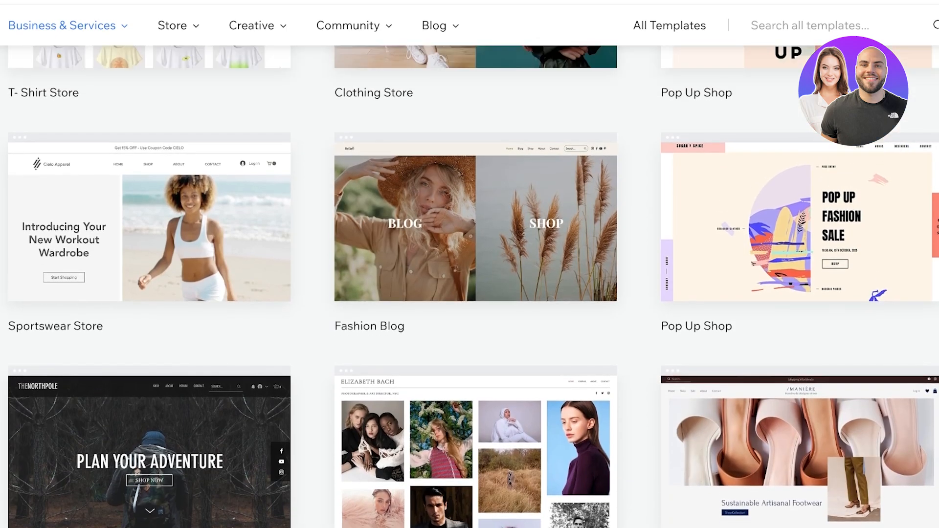
{"action": "left_click", "coordinate": [475, 200]}
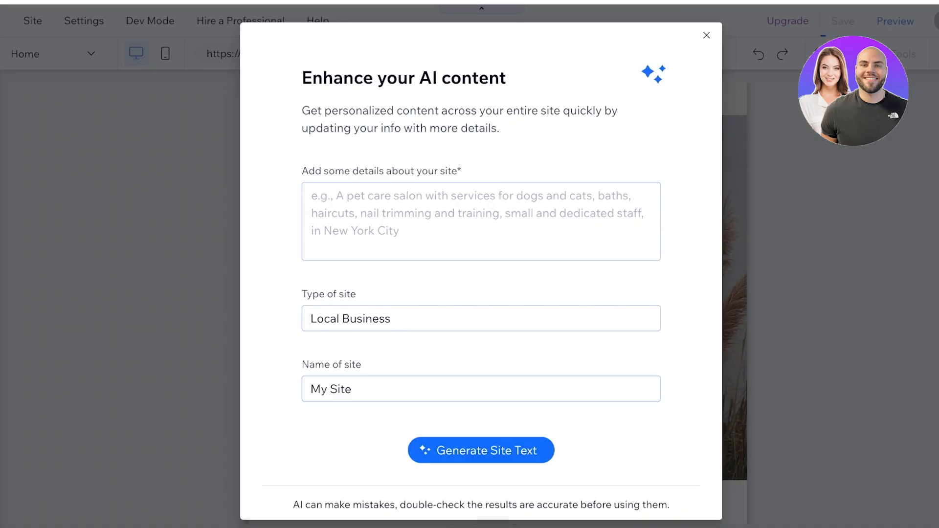
Step: Describe SPENCER as a royal-inspired British fashion blog covering clothing, accessories and bags, with site type Blog
{"action": "left_click", "coordinate": [481, 221]}
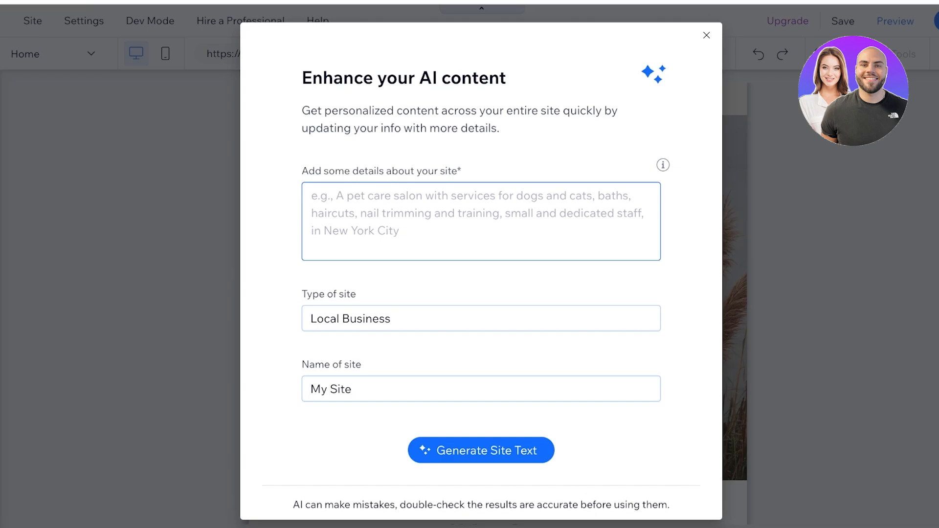
{"action": "type", "text": "A fashion "}
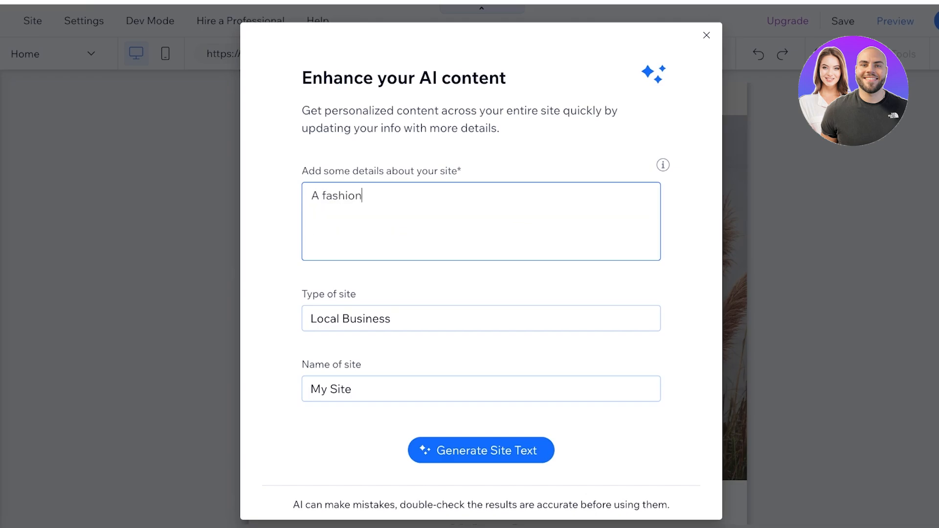
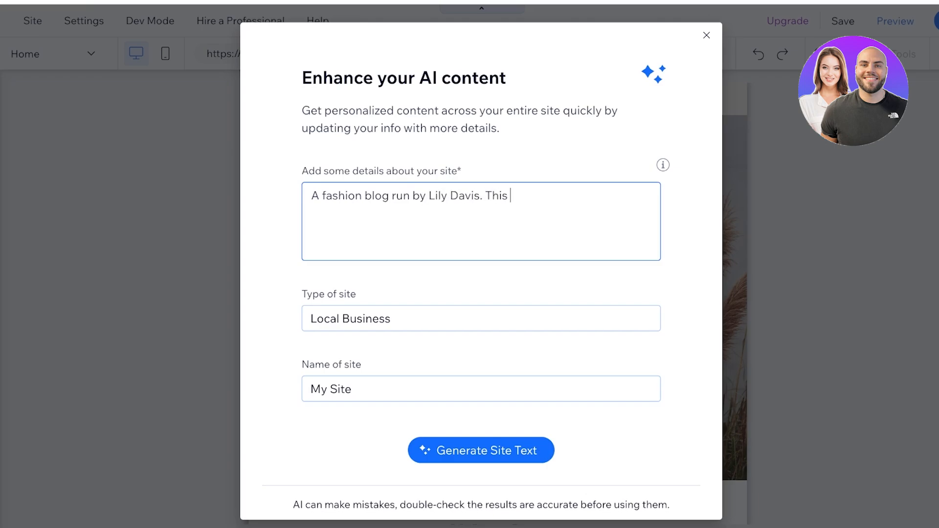
{"action": "type", "text": "blog is called SPENCER ans i"}
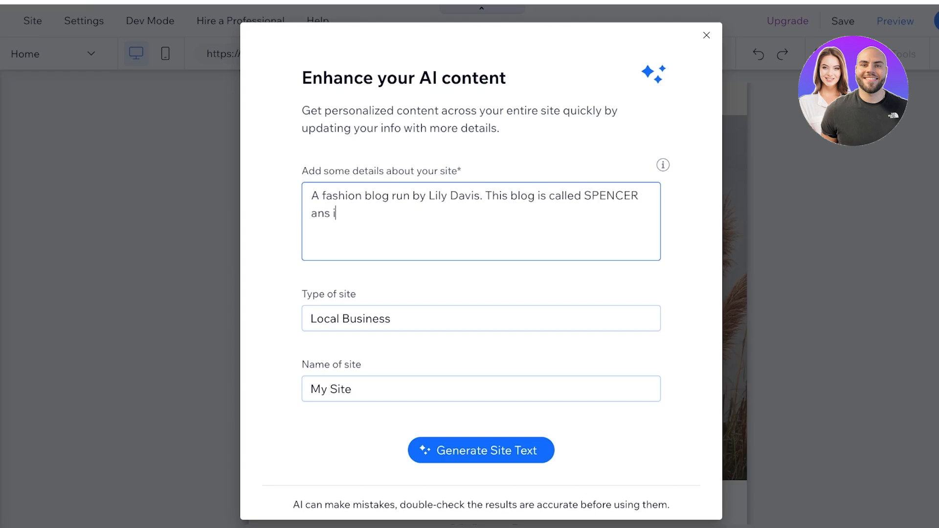
{"action": "key", "text": "BackSpace"}
{"action": "key", "text": "BackSpace"}
{"action": "key", "text": "BackSpace"}
{"action": "type", "text": "d is inspired by roy"}
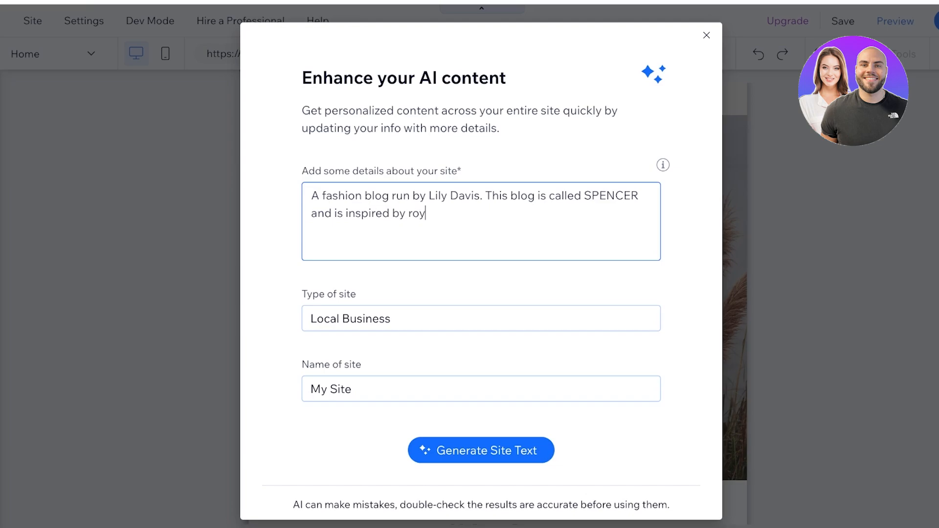
{"action": "type", "text": "al style and trends. The "}
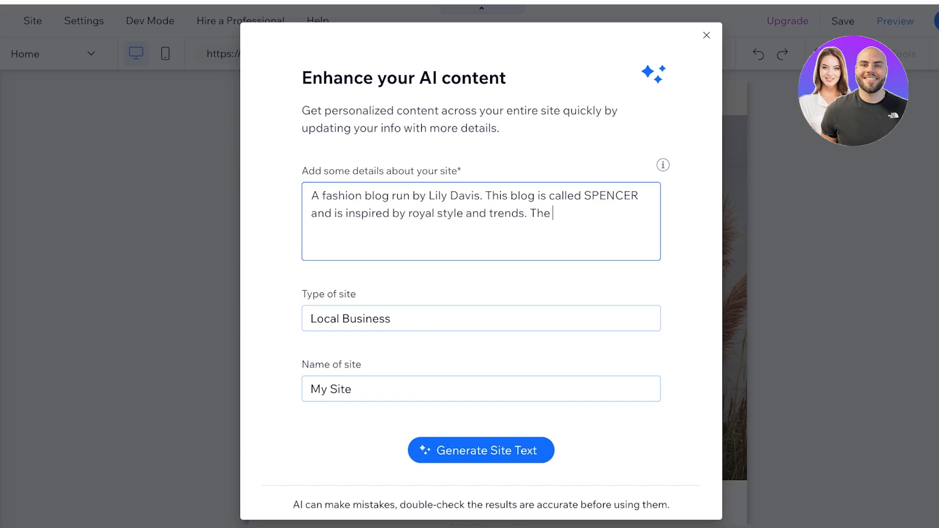
{"action": "type", "text": "blog follows all the la"}
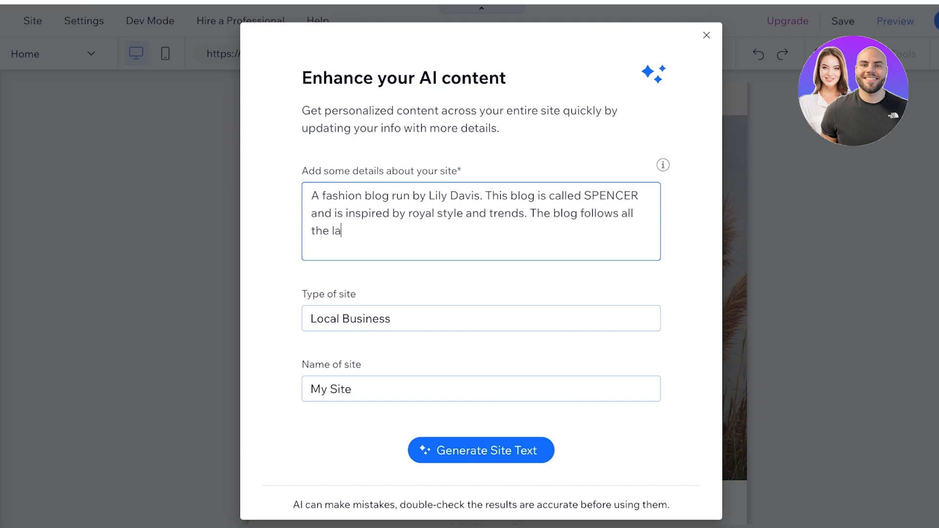
{"action": "type", "text": "test british trends in fashion, c"}
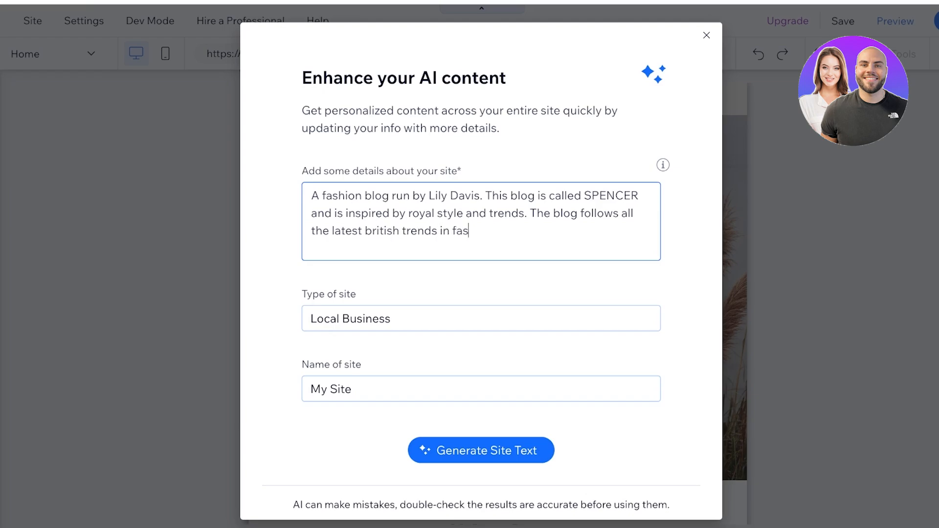
{"action": "key", "text": "BackSpace"}
{"action": "key", "text": "BackSpace"}
{"action": "key", "text": "BackSpace"}
{"action": "key", "text": "BackSpace"}
{"action": "key", "text": "BackSpace"}
{"action": "key", "text": "BackSpace"}
{"action": "key", "text": "BackSpace"}
{"action": "key", "text": "BackSpace"}
{"action": "key", "text": "BackSpace"}
{"action": "key", "text": "BackSpace"}
{"action": "type", "text": "clothing, accessories and"}
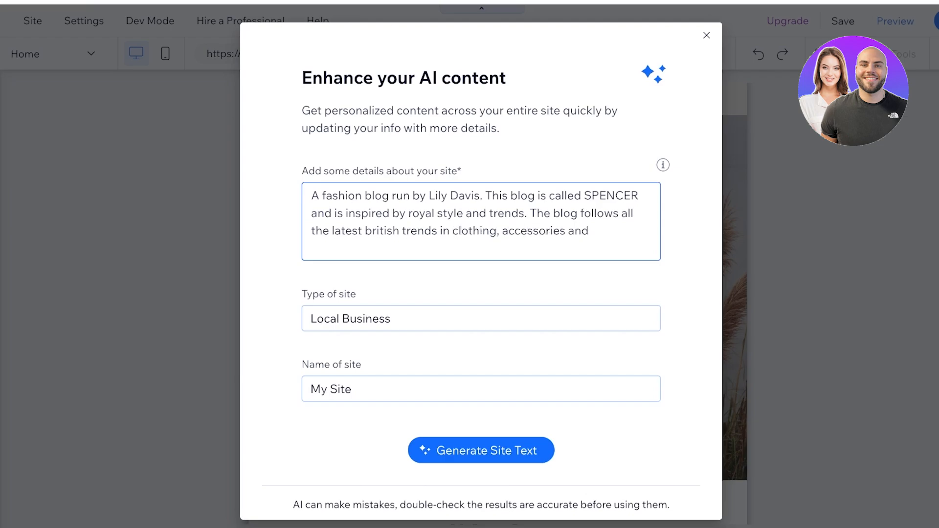
{"action": "type", "text": " bags."}
{"action": "key", "text": "Tab"}
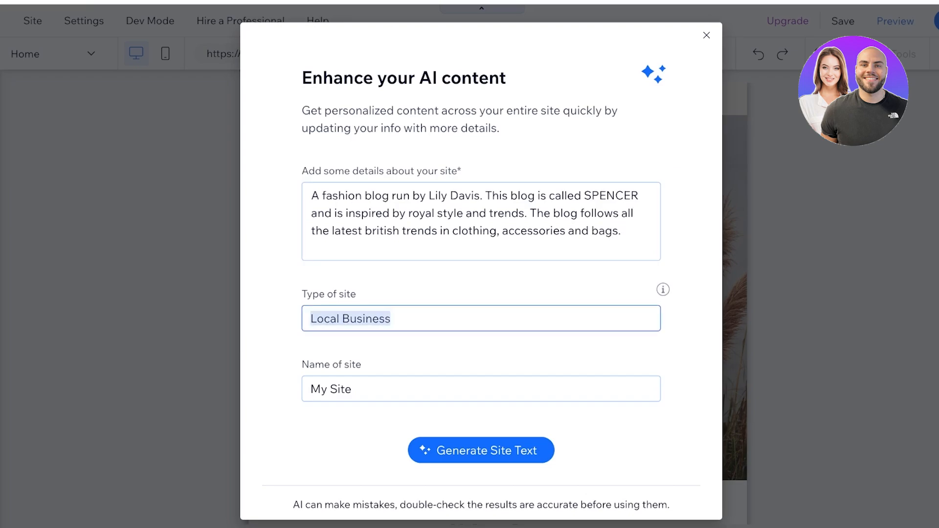
{"action": "type", "text": "Blog"}
{"action": "key", "text": "Tab"}
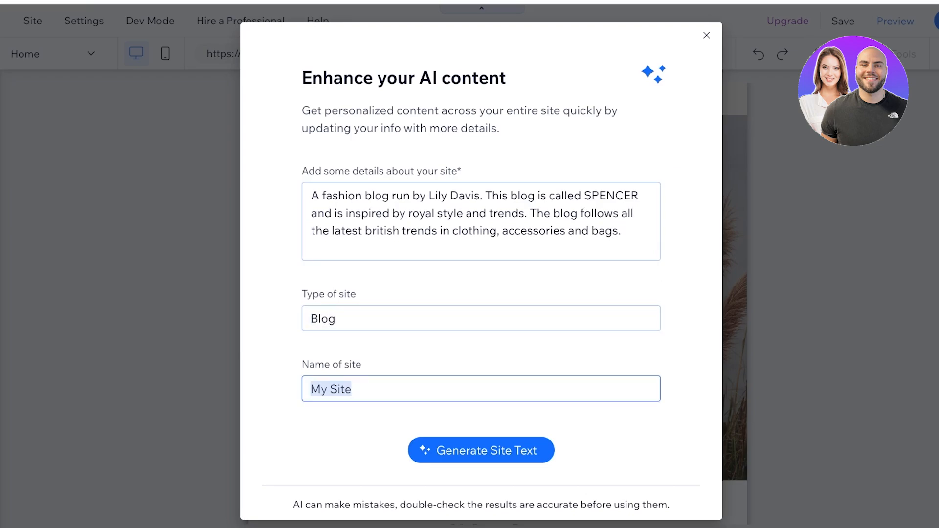
Step: Name the site SPENCER, generate the AI site text, and return to the home page editor
{"action": "type", "text": "SPENCER"}
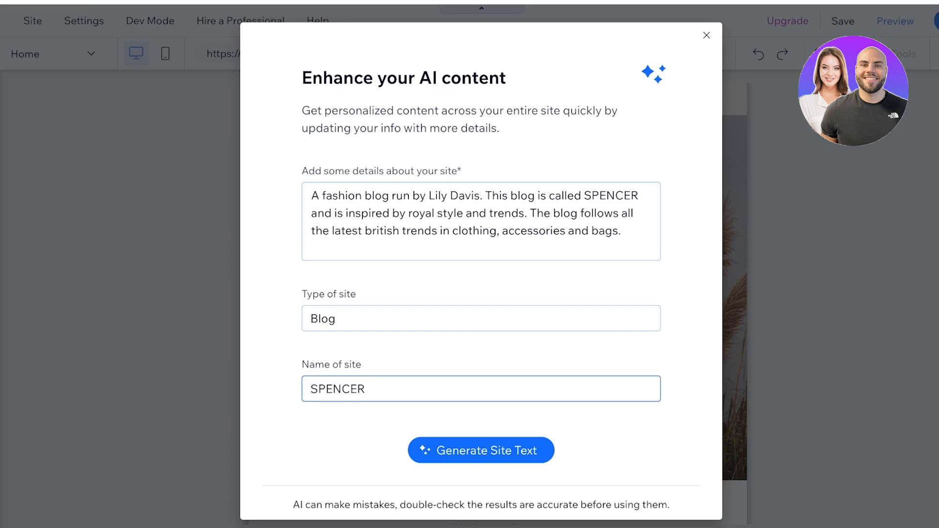
{"action": "left_click", "coordinate": [481, 450]}
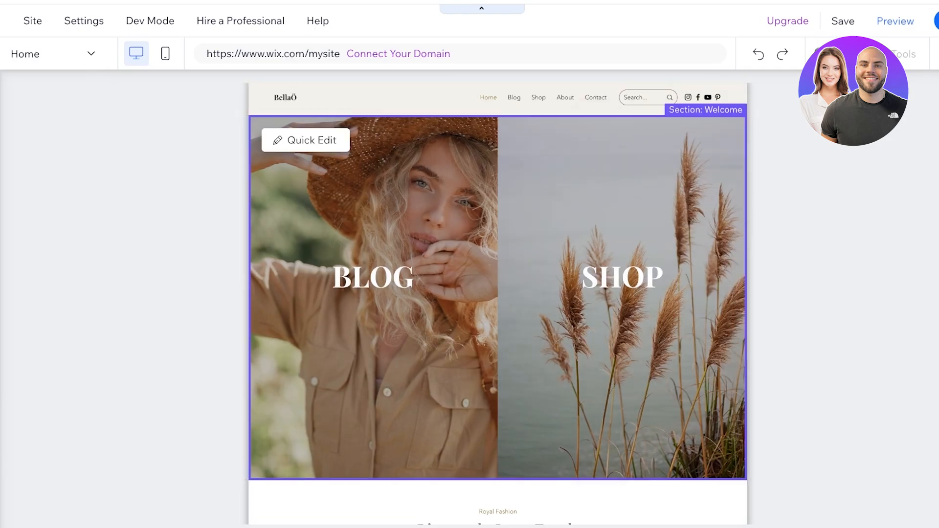
{"action": "left_click", "coordinate": [830, 53]}
{"action": "left_click", "coordinate": [830, 53]}
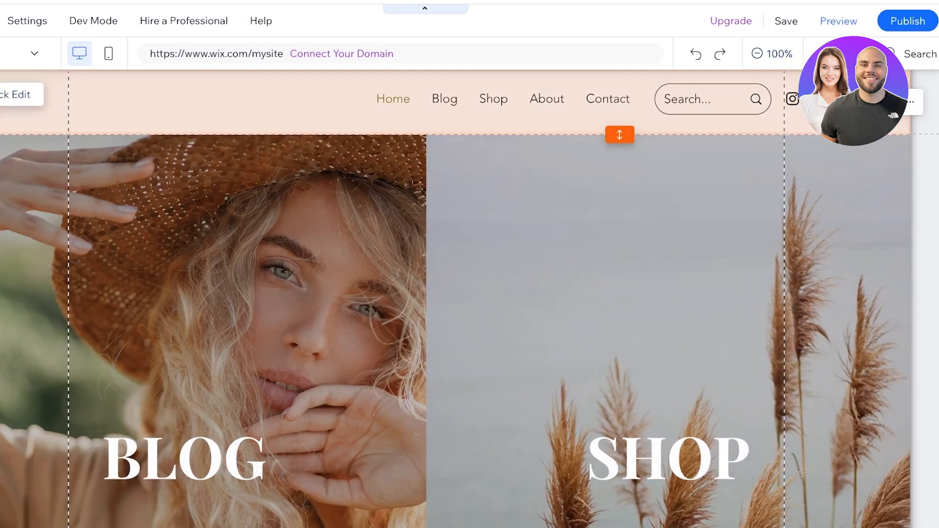
{"action": "left_click", "coordinate": [18, 95]}
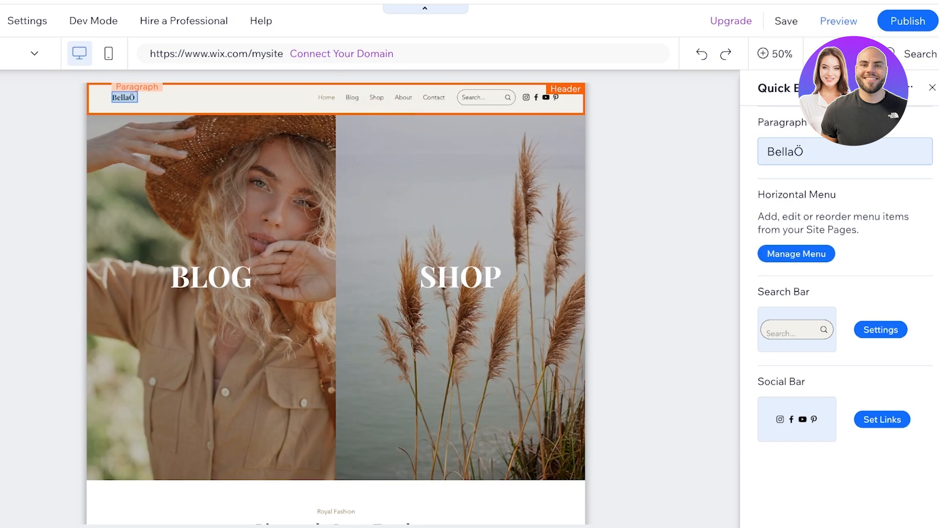
{"action": "mouse_move", "coordinate": [926, 122]}
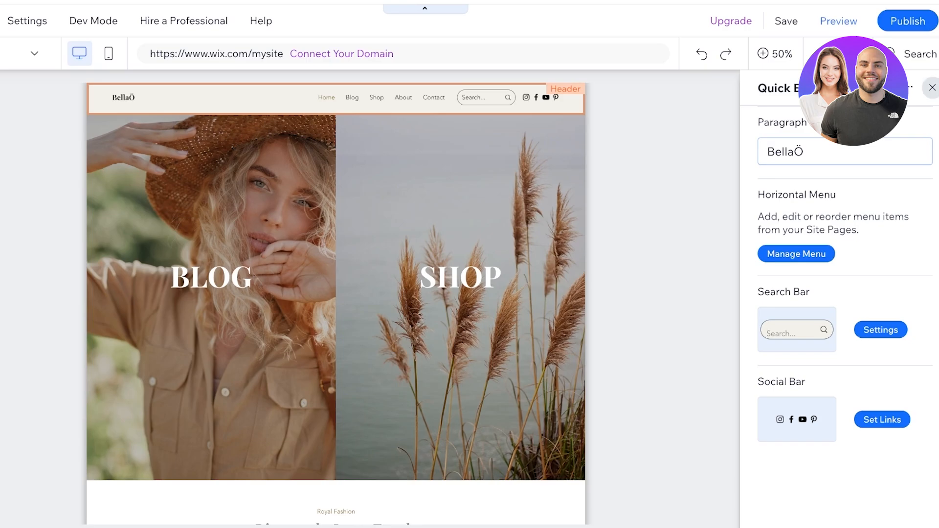
{"action": "left_click", "coordinate": [932, 88]}
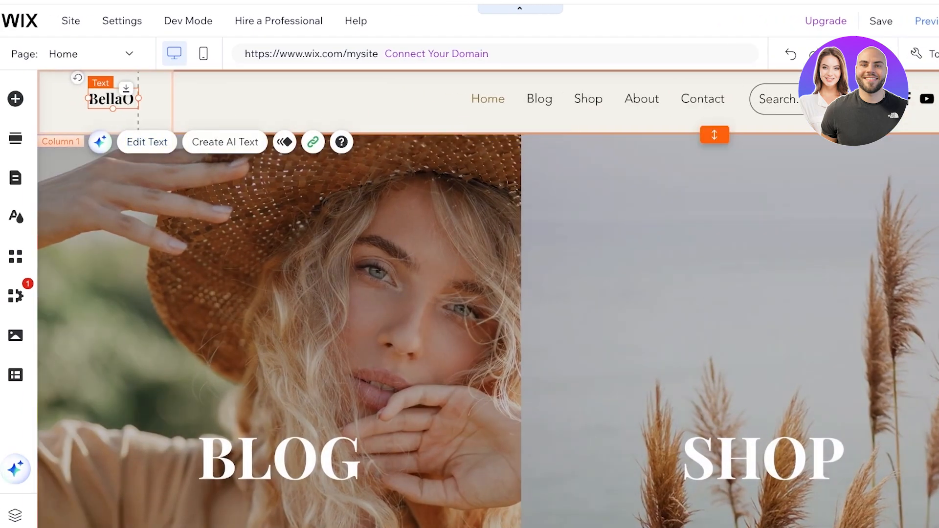
Step: Select the BellaÖ text logo in the header and delete it
{"action": "left_click", "coordinate": [155, 109]}
{"action": "left_click", "coordinate": [111, 100]}
{"action": "left_click_drag", "start_coordinate": [112, 100], "coordinate": [203, 100]}
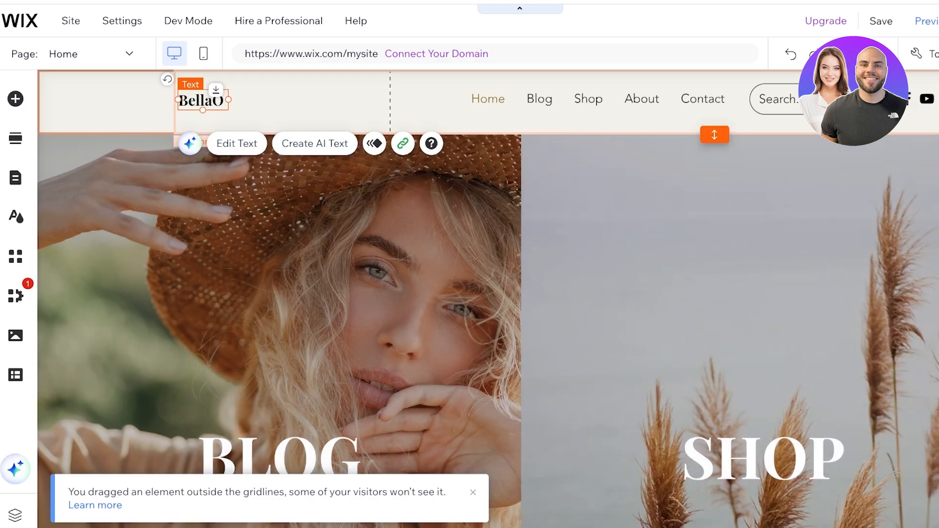
{"action": "key", "text": "Delete"}
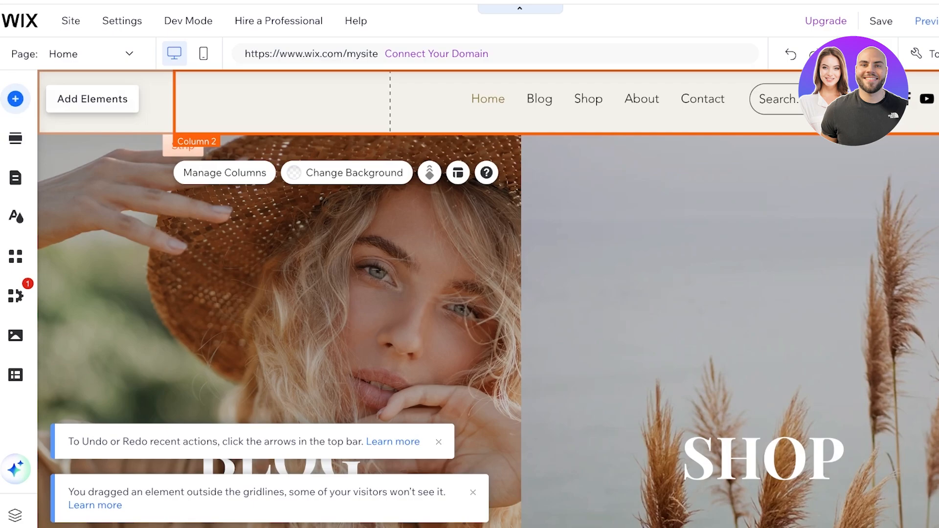
Step: Upload the SPENCER image from the computer and add it to the page
{"action": "left_click", "coordinate": [15, 99]}
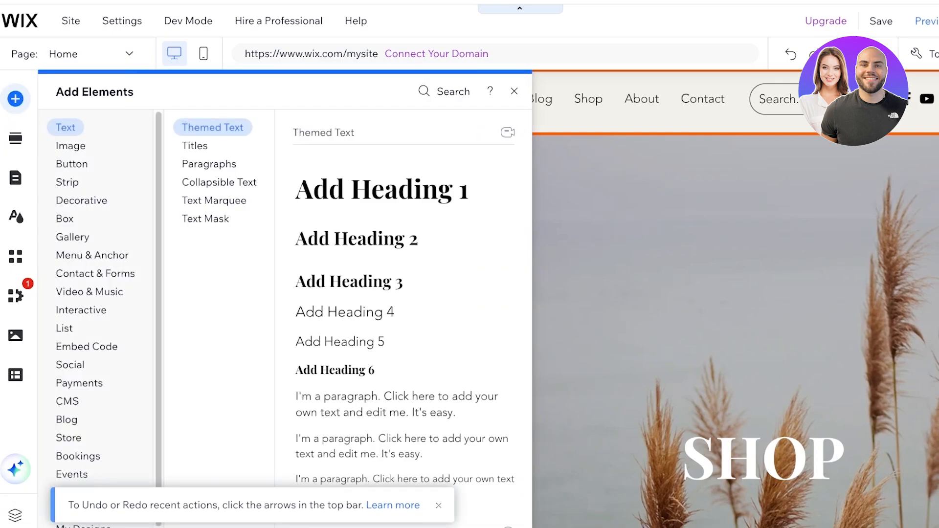
{"action": "left_click", "coordinate": [71, 145]}
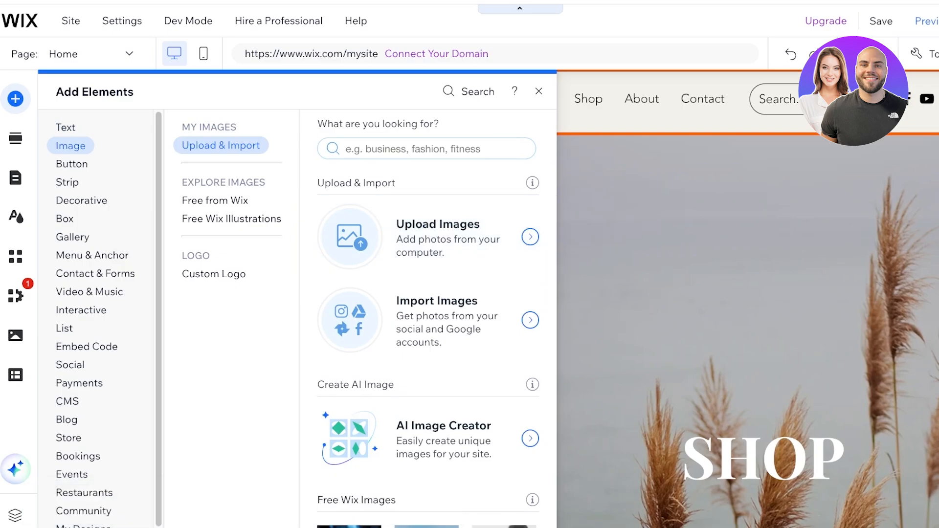
{"action": "left_click", "coordinate": [428, 237]}
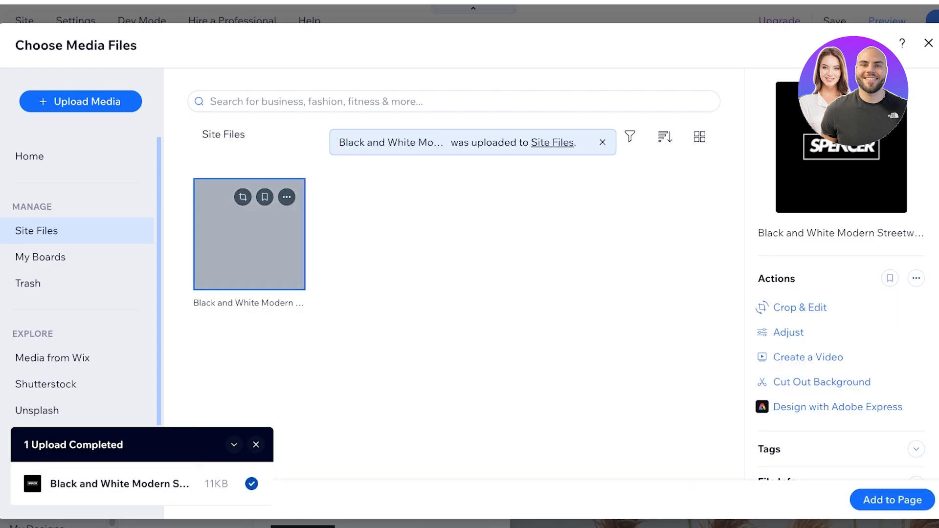
{"action": "left_click", "coordinate": [893, 500]}
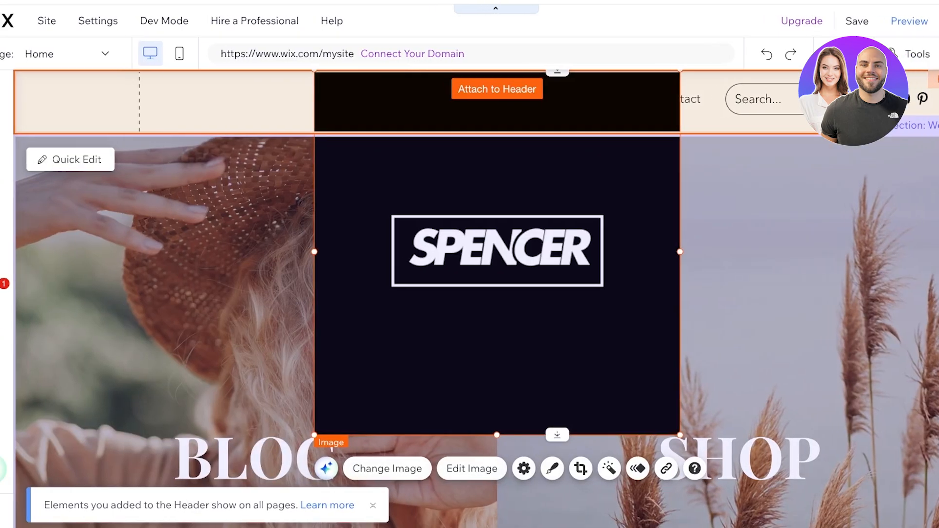
Step: Shrink the SPENCER logo to 411 by 411 and fit it into the header's left column
{"action": "left_click_drag", "start_coordinate": [658, 435], "coordinate": [404, 139]}
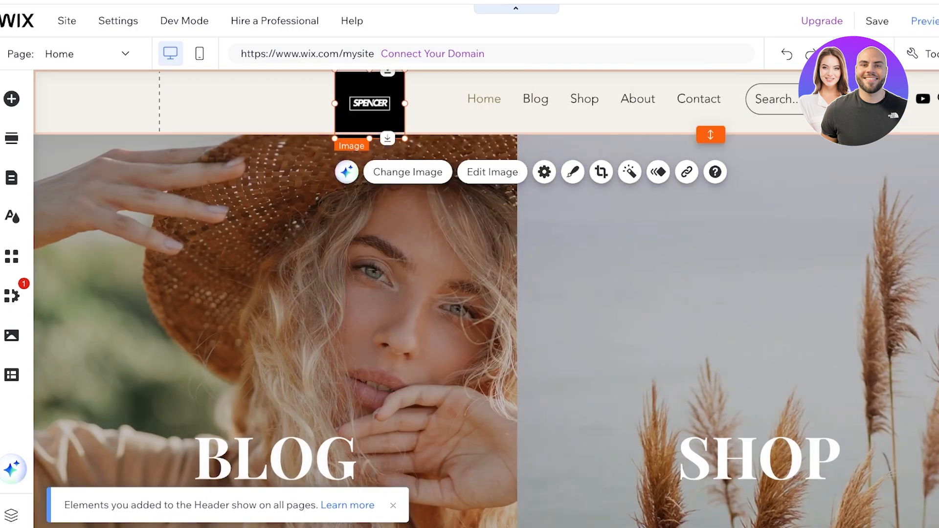
{"action": "left_click_drag", "start_coordinate": [369, 105], "coordinate": [89, 117]}
{"action": "left_click_drag", "start_coordinate": [109, 103], "coordinate": [135, 103]}
{"action": "left_click_drag", "start_coordinate": [134, 138], "coordinate": [134, 102]}
{"action": "left_click", "coordinate": [294, 103]}
Step: Give the header's second column a black background colour
{"action": "left_click", "coordinate": [504, 100]}
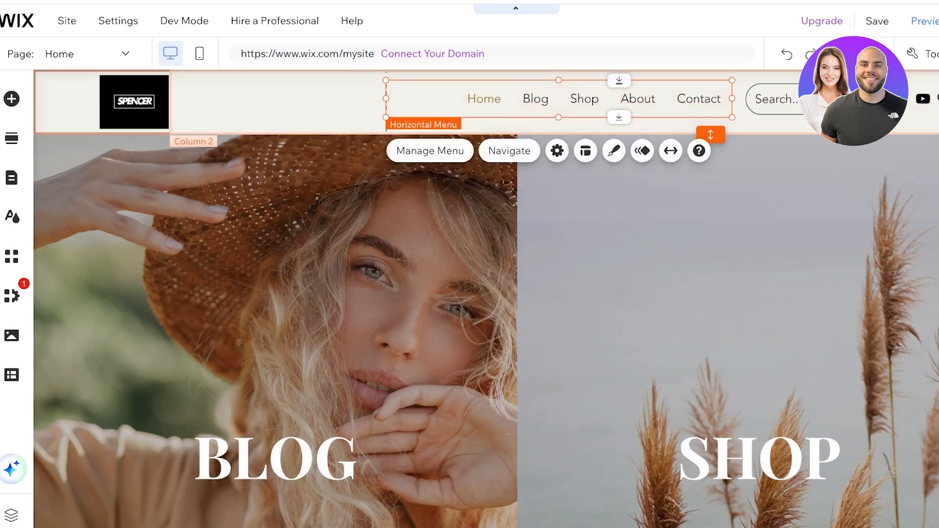
{"action": "left_click", "coordinate": [313, 104]}
{"action": "left_click", "coordinate": [343, 173]}
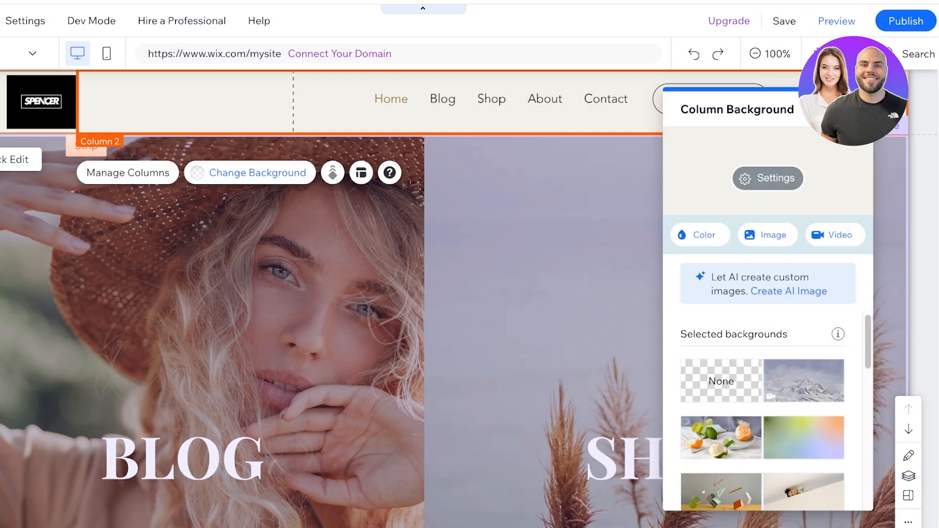
{"action": "left_click", "coordinate": [699, 234]}
{"action": "left_click", "coordinate": [847, 337]}
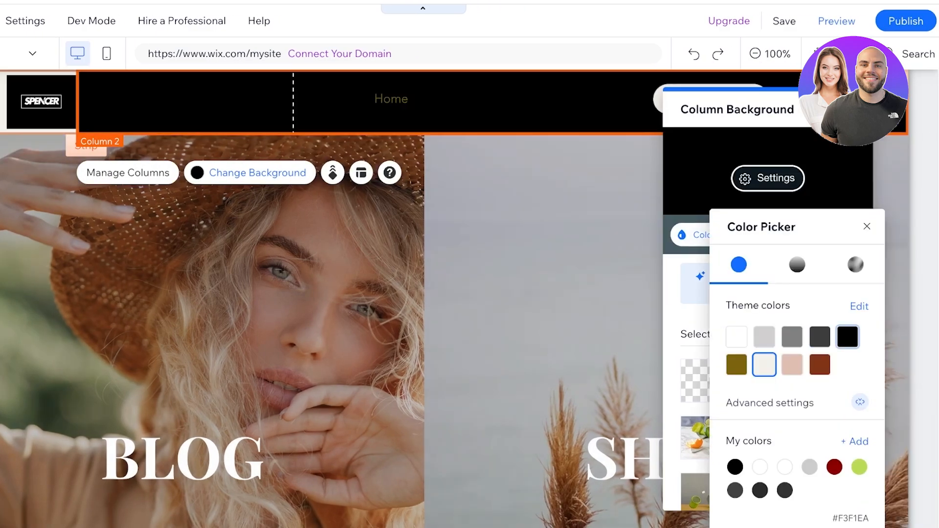
Step: Set the logo column's background to black as well
{"action": "left_click", "coordinate": [4, 103]}
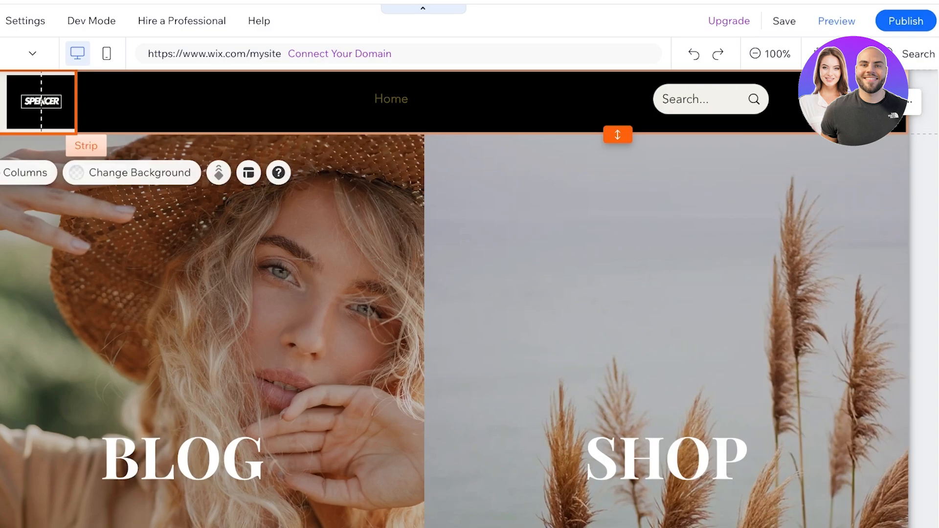
{"action": "left_click", "coordinate": [122, 173]}
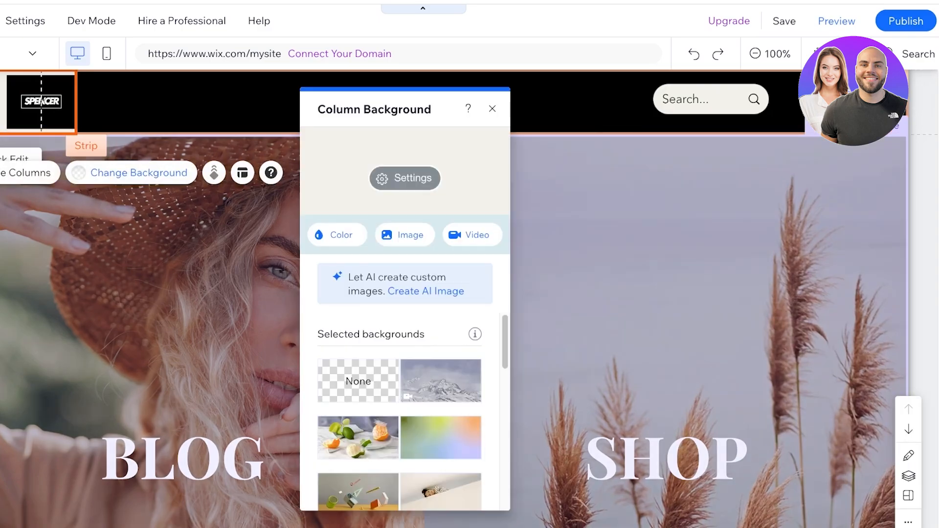
{"action": "left_click", "coordinate": [337, 235]}
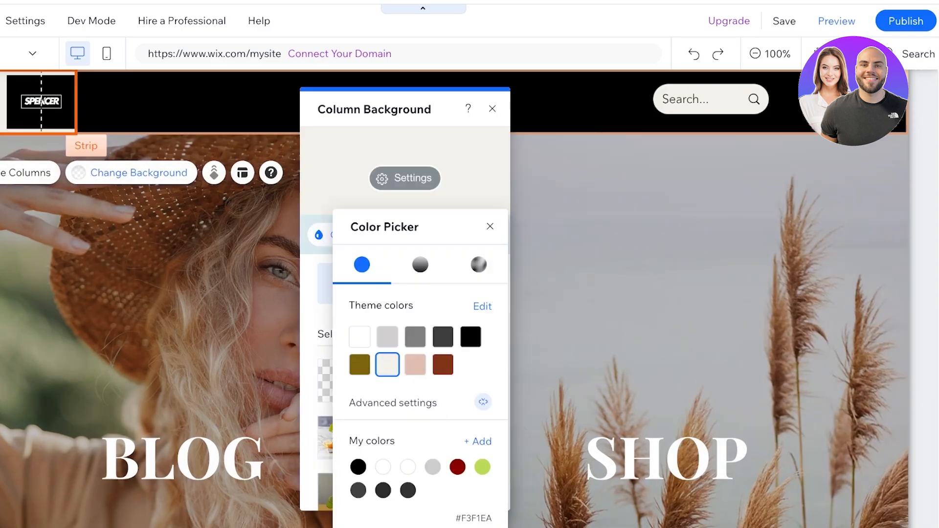
{"action": "left_click", "coordinate": [471, 337]}
{"action": "left_click", "coordinate": [574, 99]}
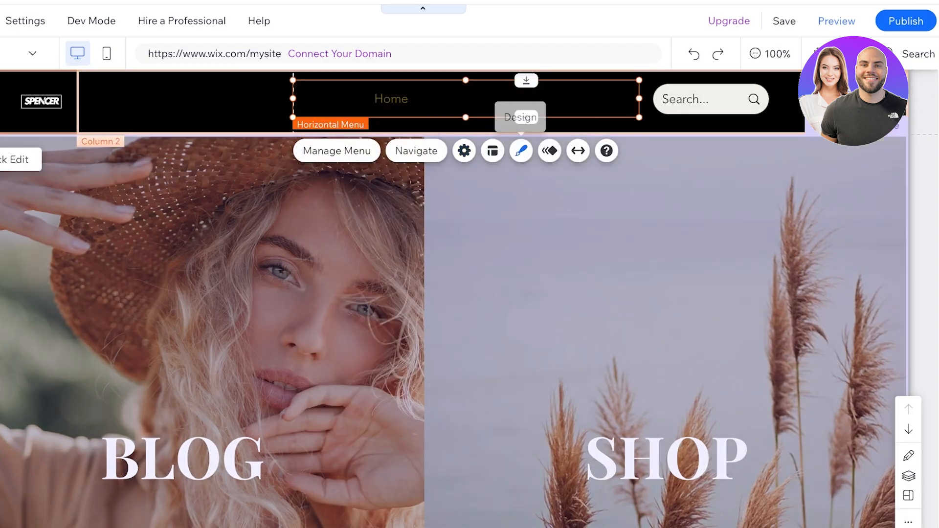
Step: Switch the header menu back to the plain themed preset style
{"action": "left_click", "coordinate": [521, 151]}
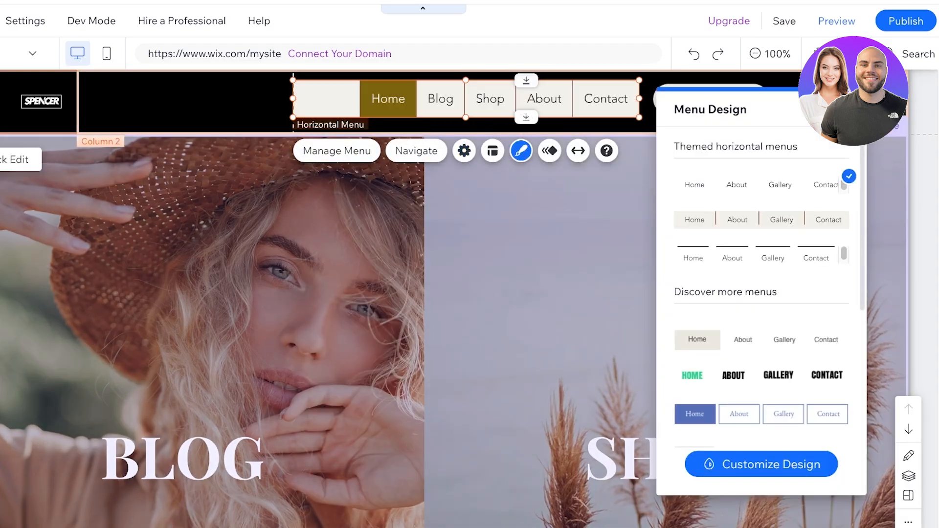
{"action": "left_click", "coordinate": [758, 185]}
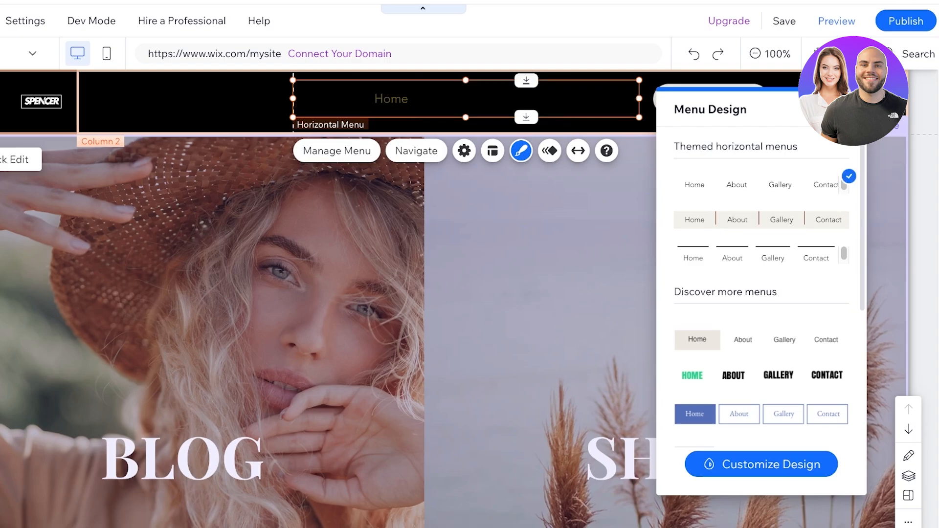
{"action": "left_click", "coordinate": [761, 464]}
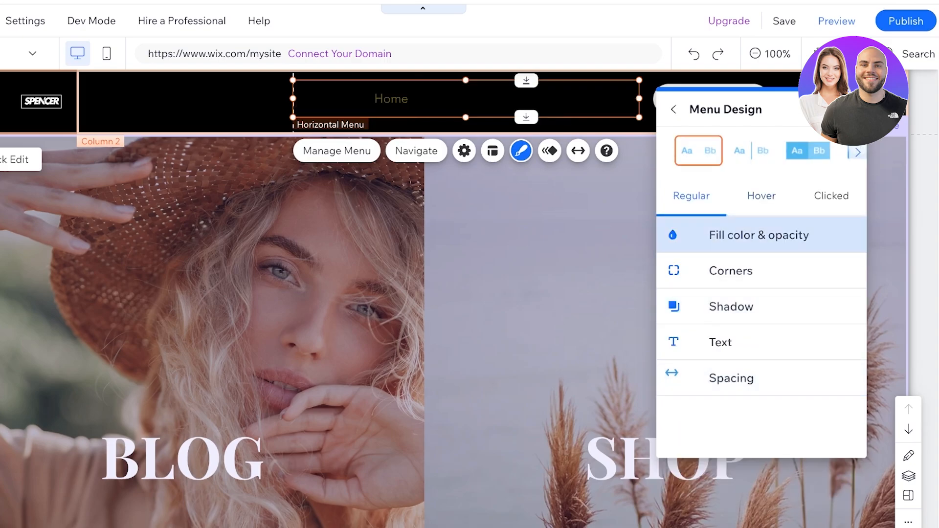
Step: Make the menu item text white (#FFFFFF) and bold
{"action": "left_click", "coordinate": [721, 342]}
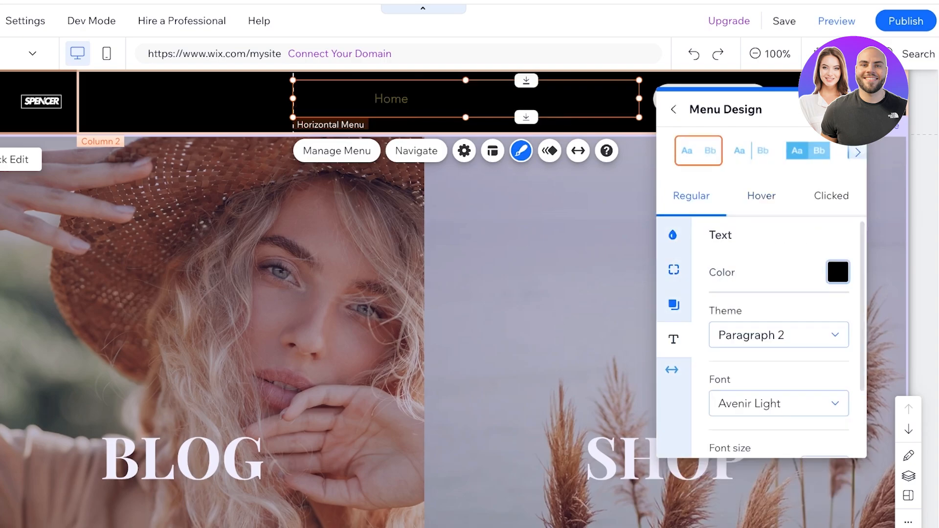
{"action": "left_click", "coordinate": [838, 272]}
{"action": "left_click", "coordinate": [675, 229]}
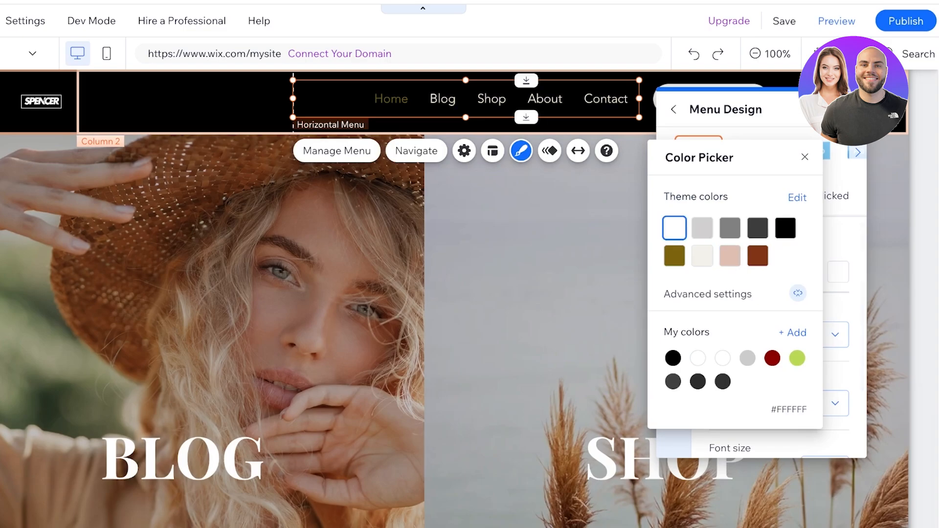
{"action": "left_click", "coordinate": [804, 157]}
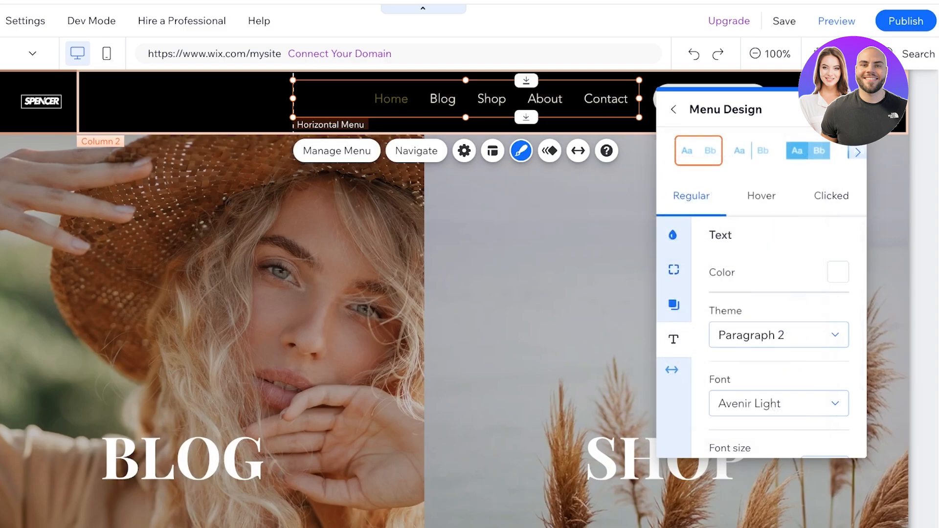
{"action": "scroll", "coordinate": [778, 323], "scroll_direction": "down", "scroll_amount": 2}
{"action": "left_click", "coordinate": [719, 433]}
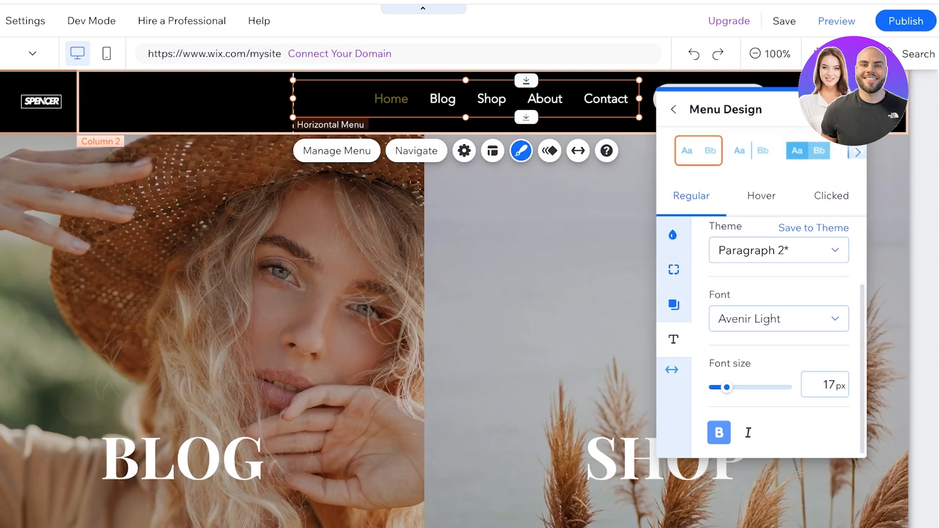
{"action": "left_click", "coordinate": [595, 245]}
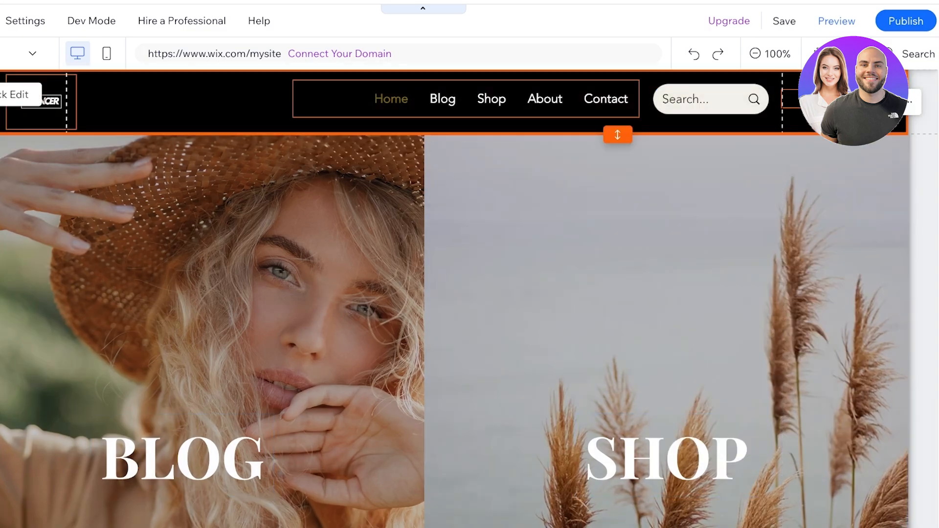
Step: Nudge the header's social bar slightly right and down
{"action": "left_click", "coordinate": [821, 100]}
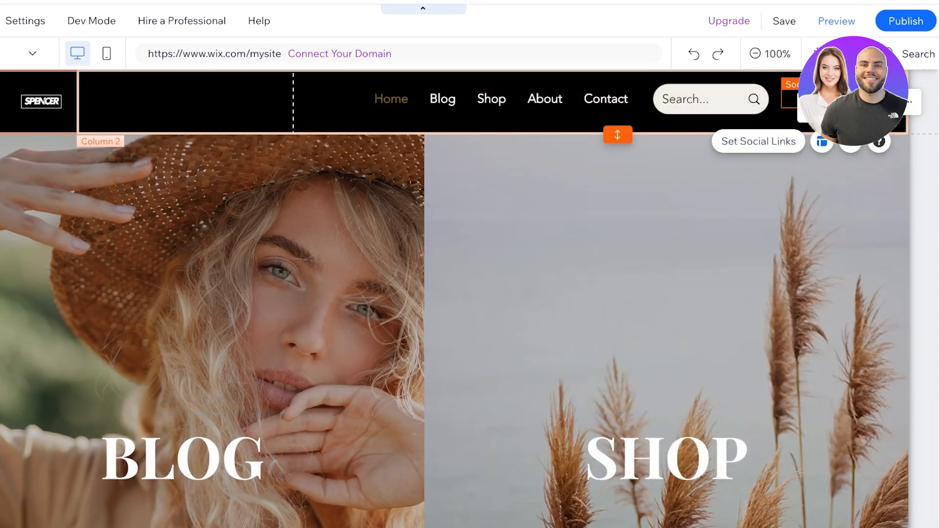
{"action": "left_click_drag", "start_coordinate": [822, 99], "coordinate": [832, 107]}
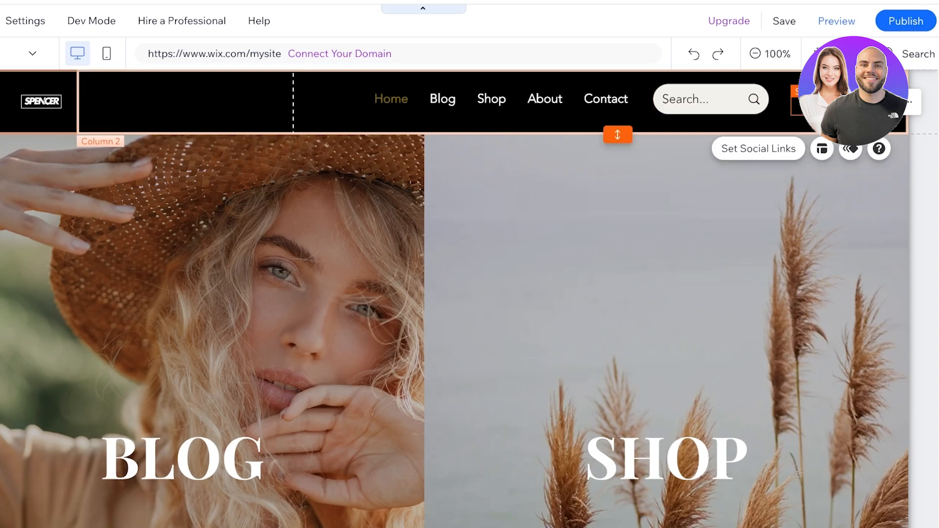
{"action": "left_click", "coordinate": [782, 123]}
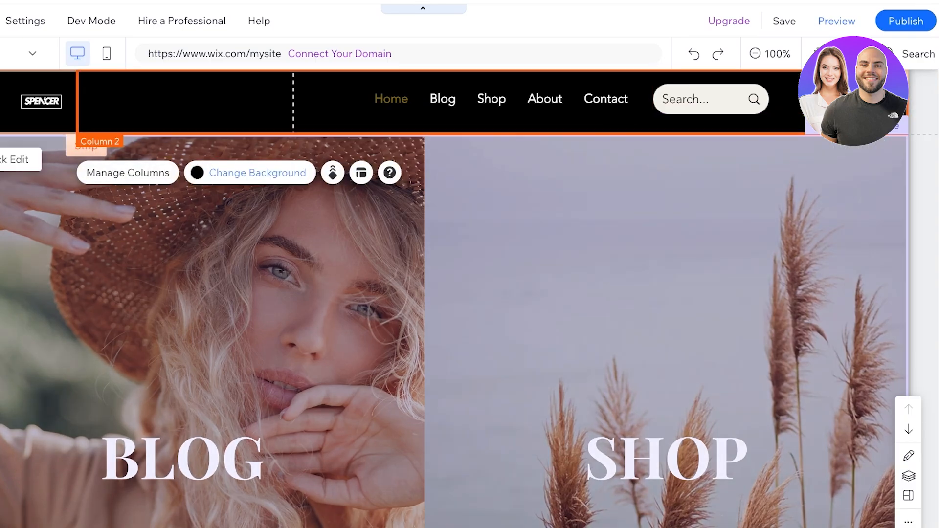
Step: Scroll through the homepage's BLOG and SHOP section and check the BLOG button's settings
{"action": "left_click", "coordinate": [631, 206]}
{"action": "scroll", "coordinate": [632, 205], "scroll_direction": "down", "scroll_amount": 3}
{"action": "scroll", "coordinate": [631, 206], "scroll_direction": "up", "scroll_amount": 3}
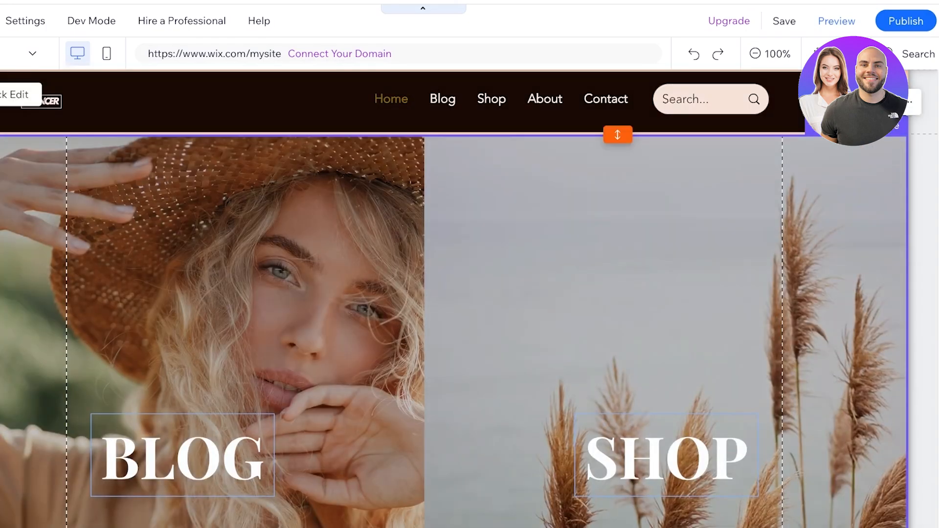
{"action": "scroll", "coordinate": [453, 298], "scroll_direction": "down", "scroll_amount": 10}
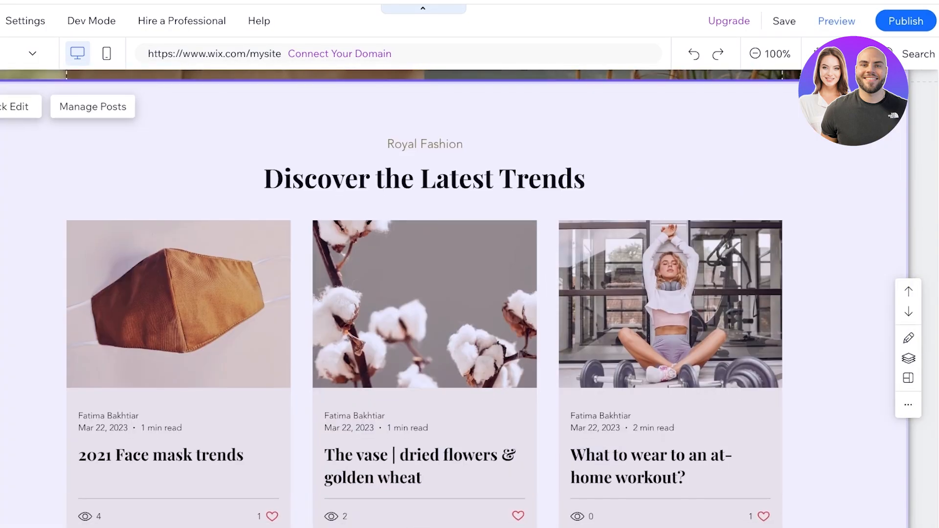
{"action": "scroll", "coordinate": [453, 298], "scroll_direction": "up", "scroll_amount": 10}
{"action": "scroll", "coordinate": [453, 298], "scroll_direction": "down", "scroll_amount": 2}
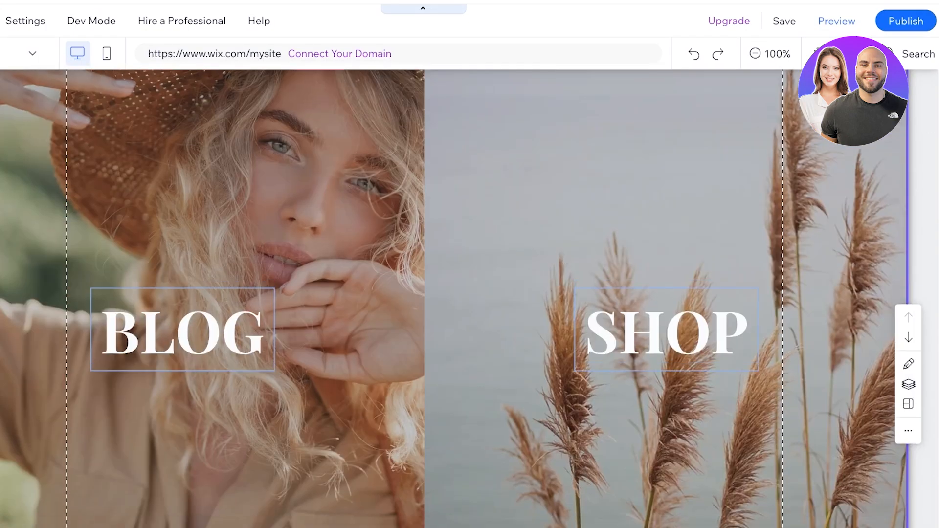
{"action": "left_click", "coordinate": [452, 274]}
{"action": "scroll", "coordinate": [453, 274], "scroll_direction": "down", "scroll_amount": 2}
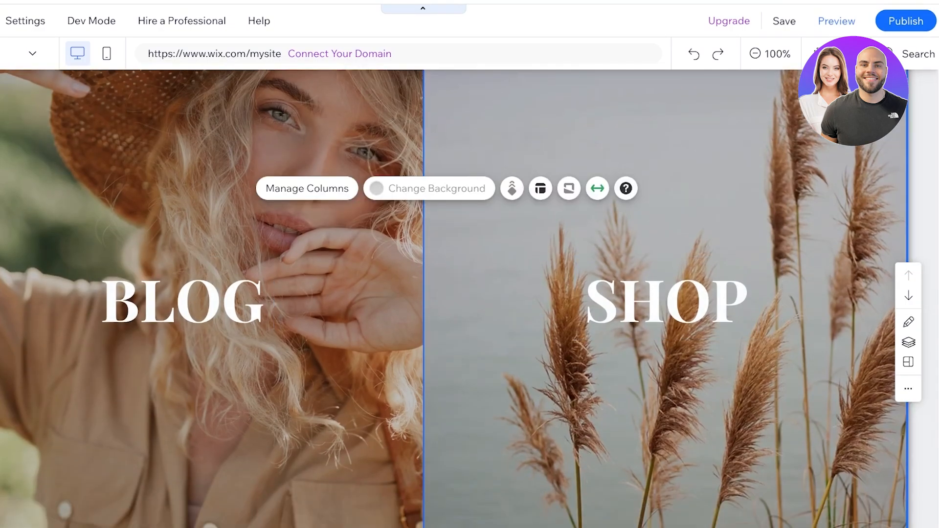
{"action": "left_click", "coordinate": [182, 237]}
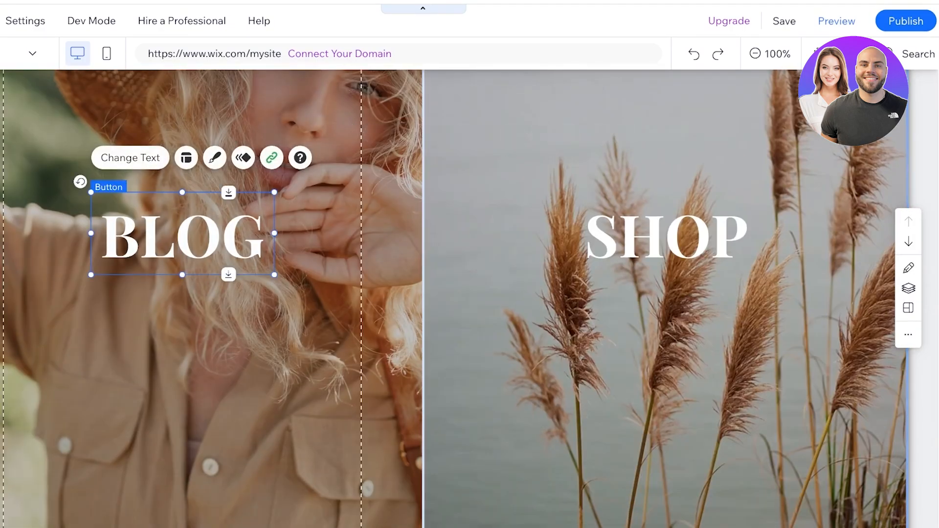
{"action": "left_click", "coordinate": [130, 158]}
{"action": "scroll", "coordinate": [453, 298], "scroll_direction": "down", "scroll_amount": 15}
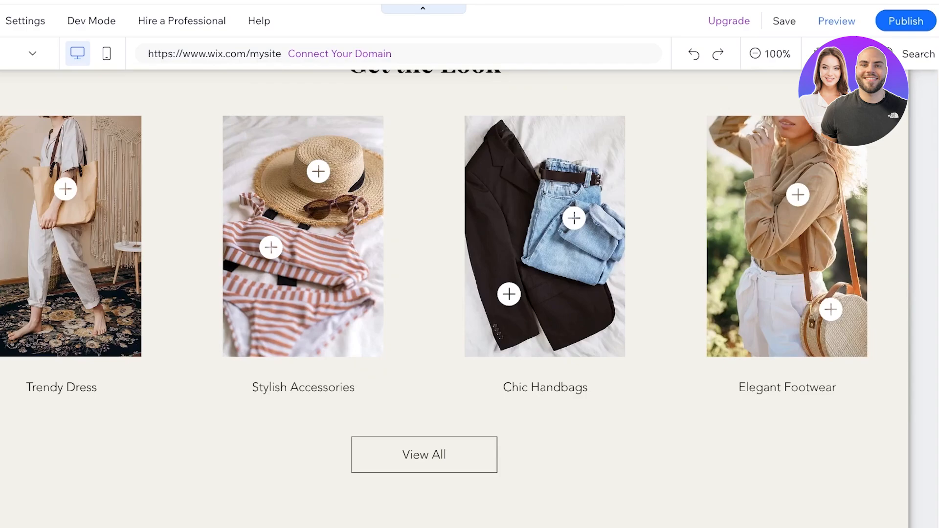
{"action": "scroll", "coordinate": [453, 294], "scroll_direction": "up", "scroll_amount": 10}
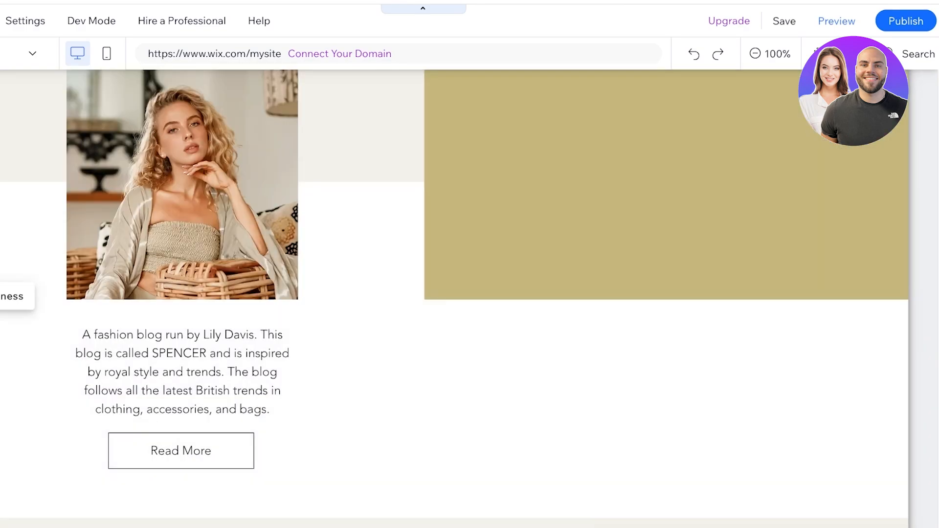
Step: Browse the My Business apps, including Wix Forms & Payments and Site Search, then close the panel
{"action": "left_click", "coordinate": [14, 295]}
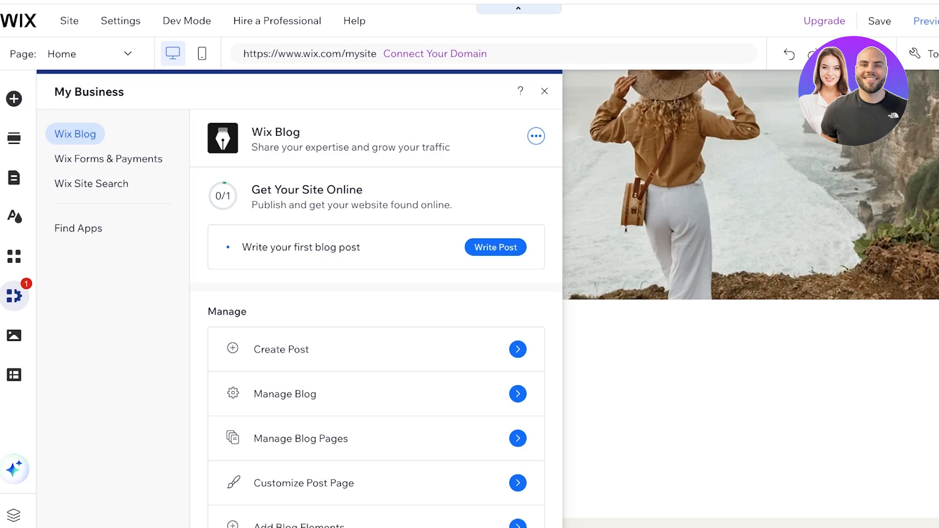
{"action": "left_click", "coordinate": [109, 159]}
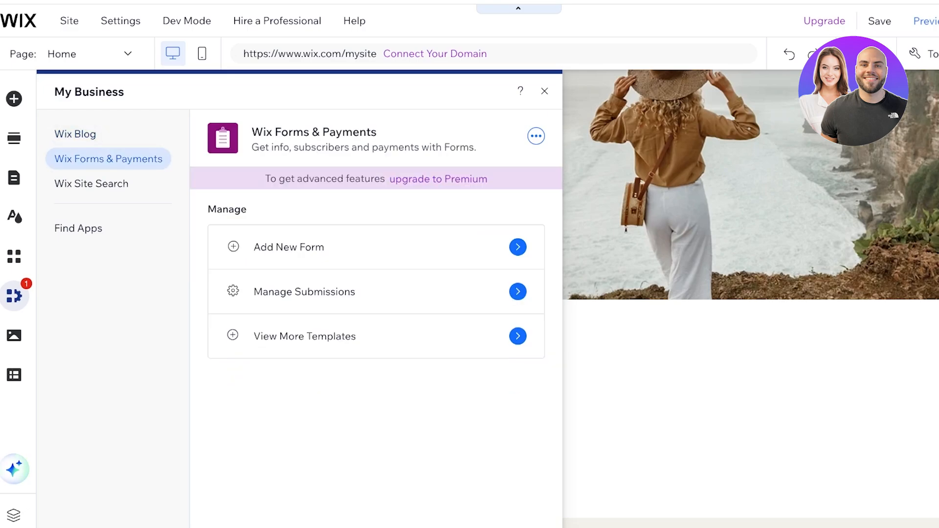
{"action": "left_click", "coordinate": [92, 184]}
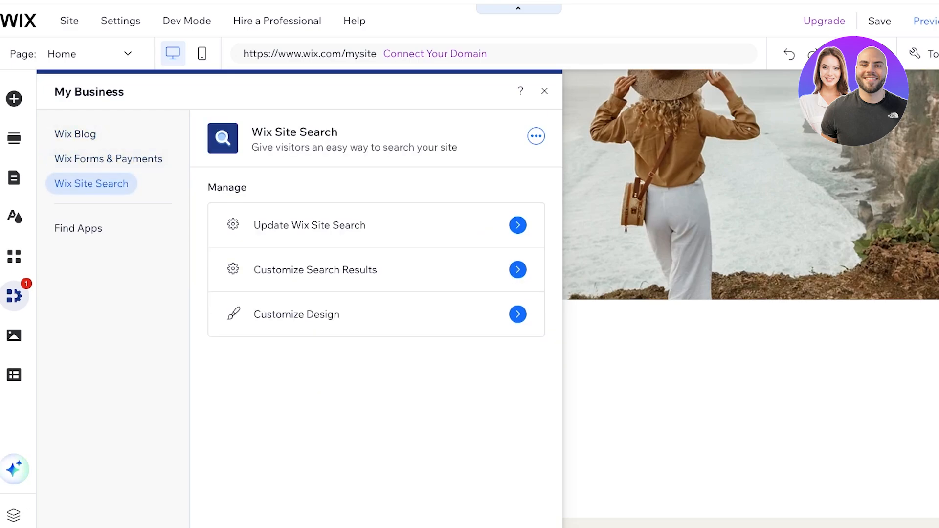
{"action": "left_click", "coordinate": [78, 228]}
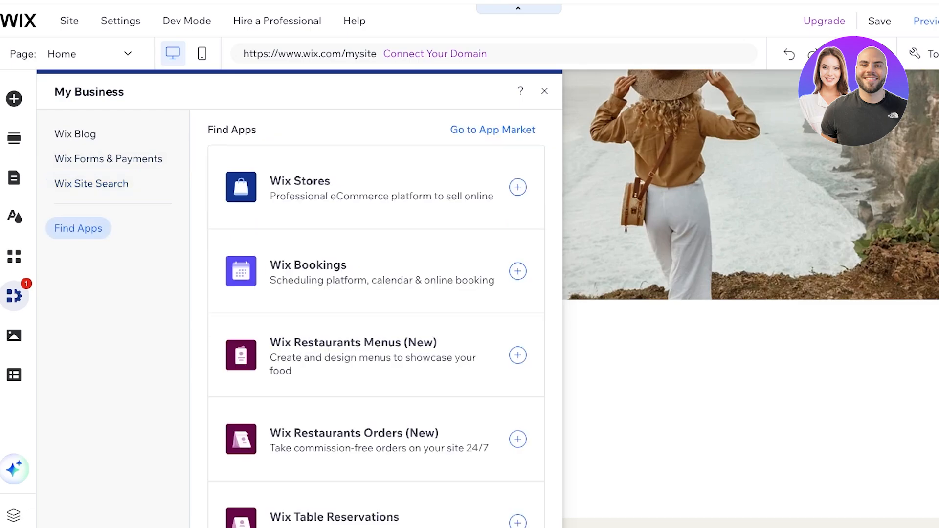
{"action": "scroll", "coordinate": [377, 195], "scroll_direction": "down", "scroll_amount": 15}
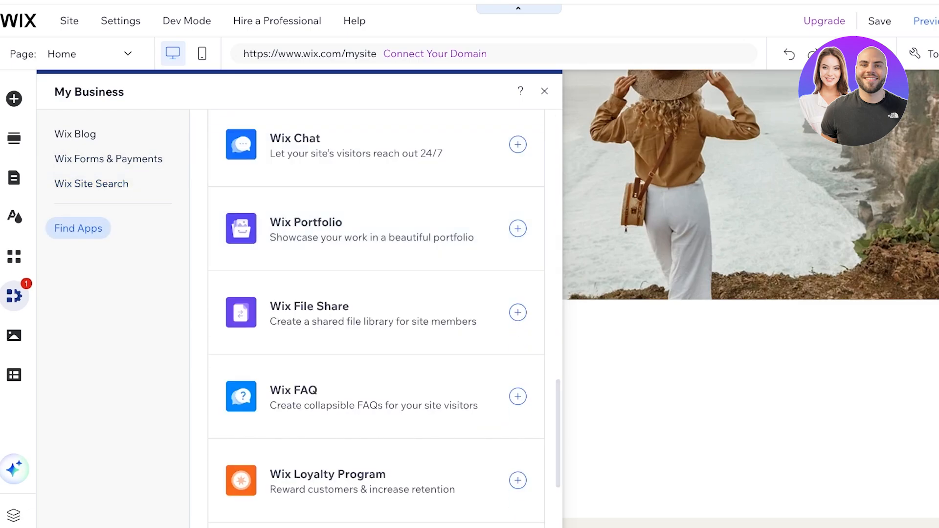
{"action": "left_click", "coordinate": [108, 159]}
{"action": "left_click", "coordinate": [713, 362]}
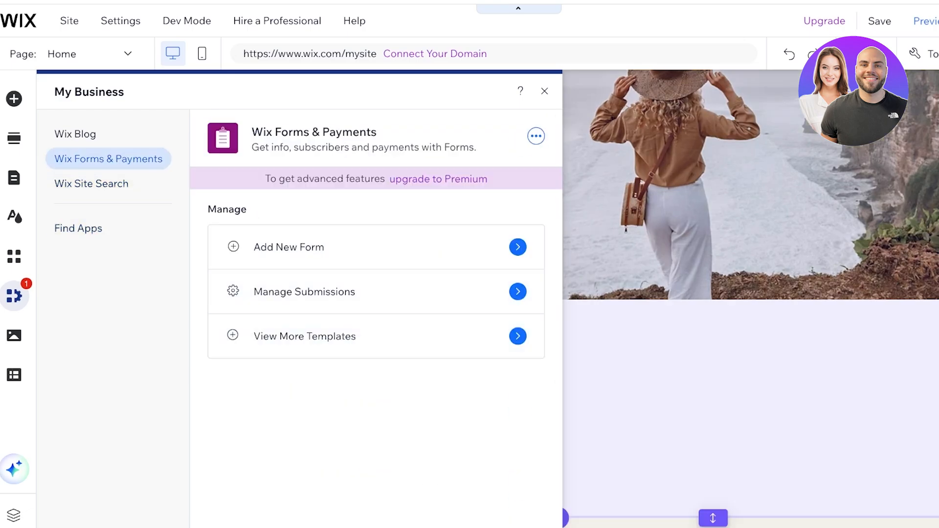
Step: Save the site and switch to its dashboard from the top-left Wix menu
{"action": "scroll", "coordinate": [489, 293], "scroll_direction": "up", "scroll_amount": 20}
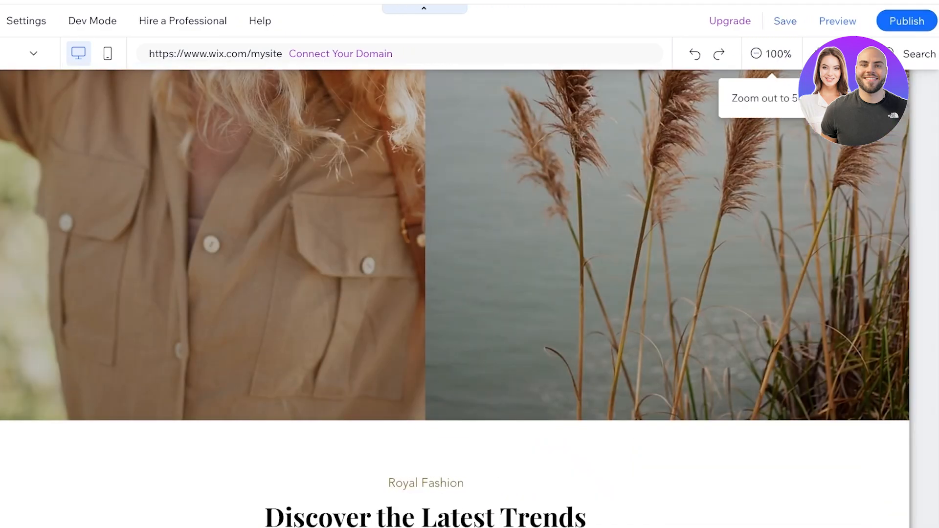
{"action": "left_click", "coordinate": [879, 21]}
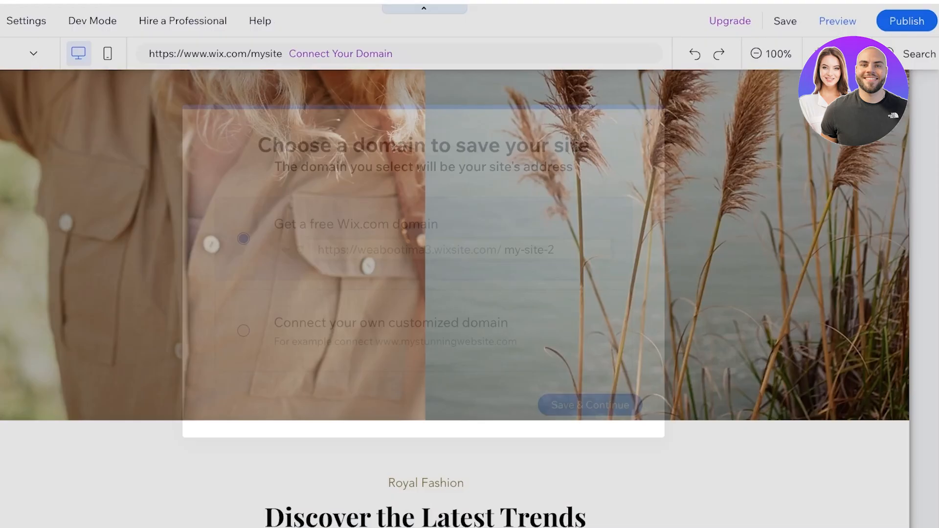
{"action": "scroll", "coordinate": [455, 293], "scroll_direction": "up", "scroll_amount": 5}
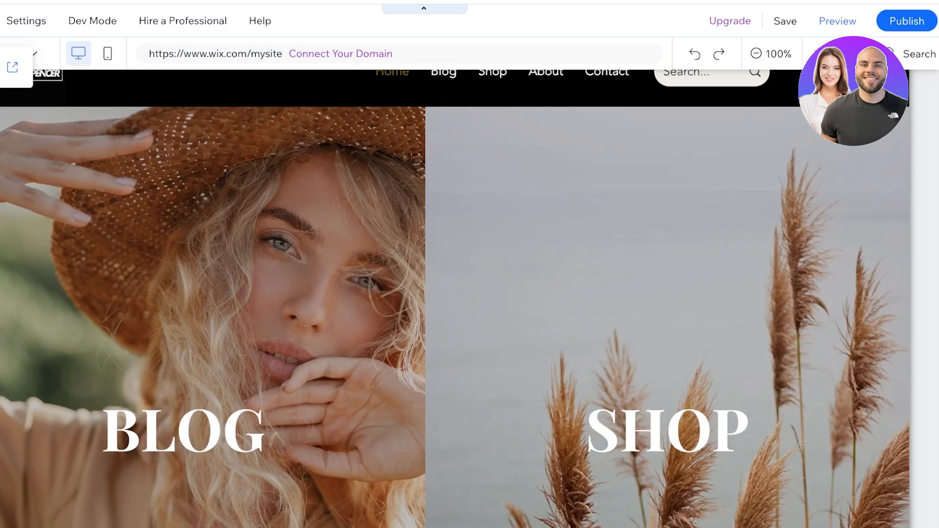
{"action": "left_click", "coordinate": [12, 67]}
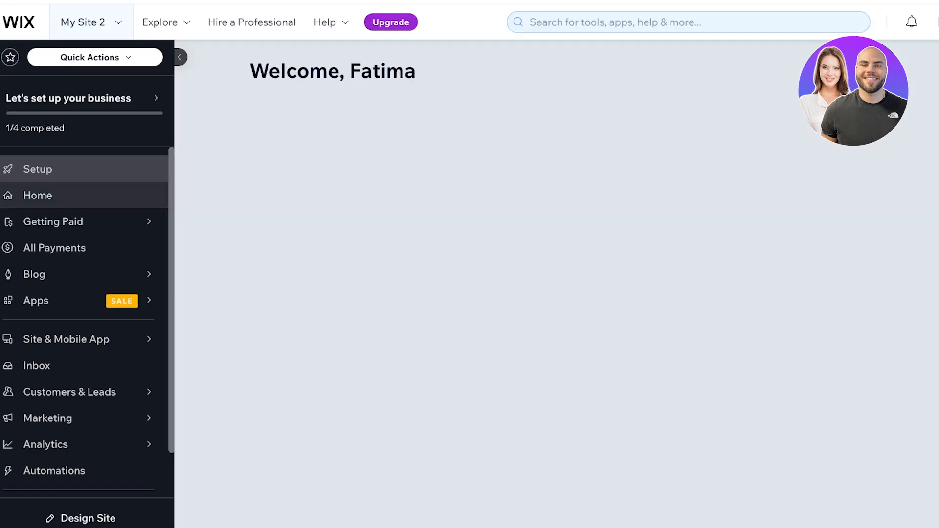
Step: Scroll the My Site 2 dashboard sidebar while the setup checklist loads
{"action": "scroll", "coordinate": [84, 300], "scroll_direction": "down", "scroll_amount": 2}
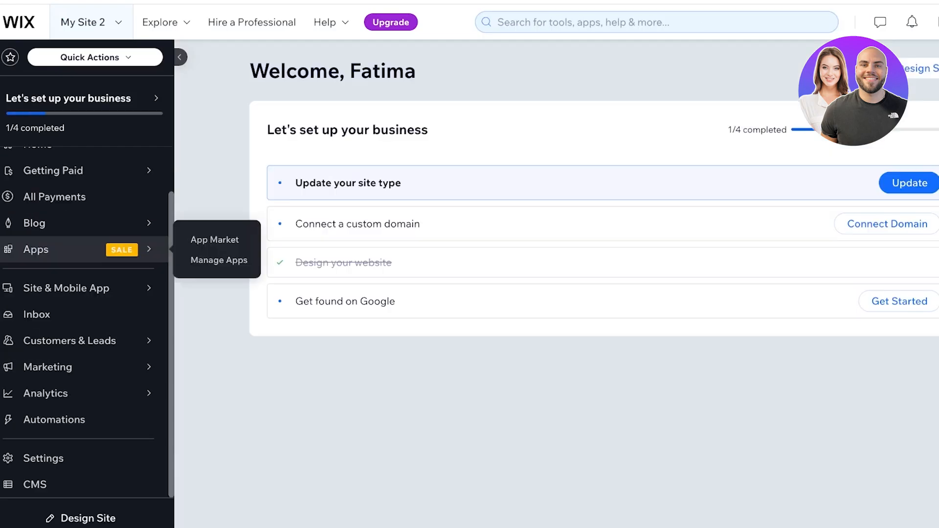